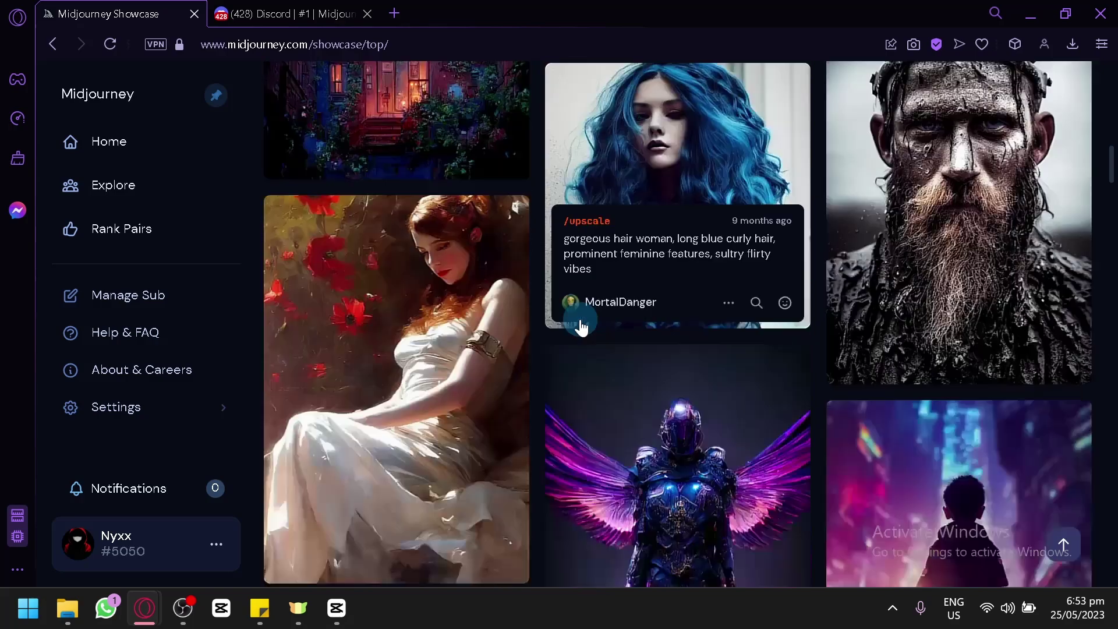
pyautogui.scroll(-5, 507, 225)
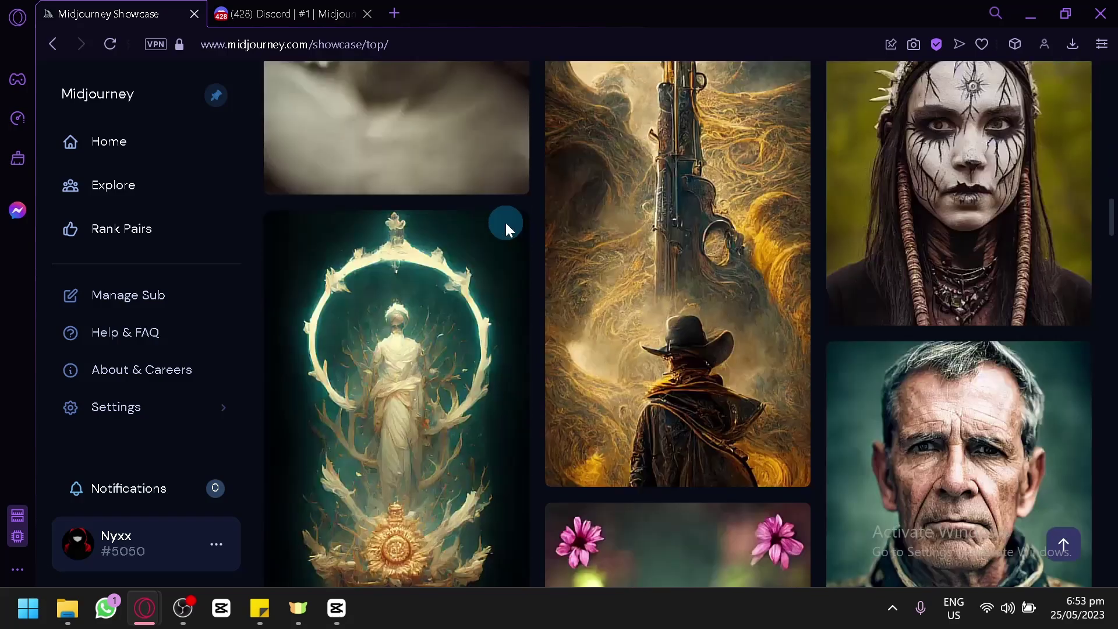
# In Discord, send /settings to the Midjourney Bot to show its version, style and mode options
pyautogui.click(253, 8)
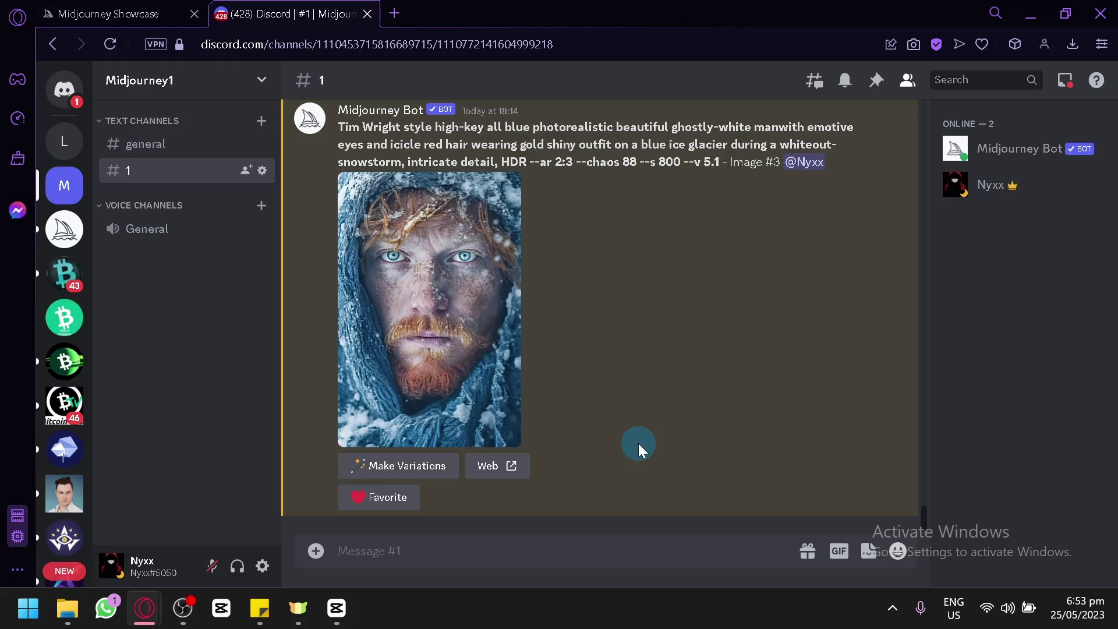
pyautogui.write('/')
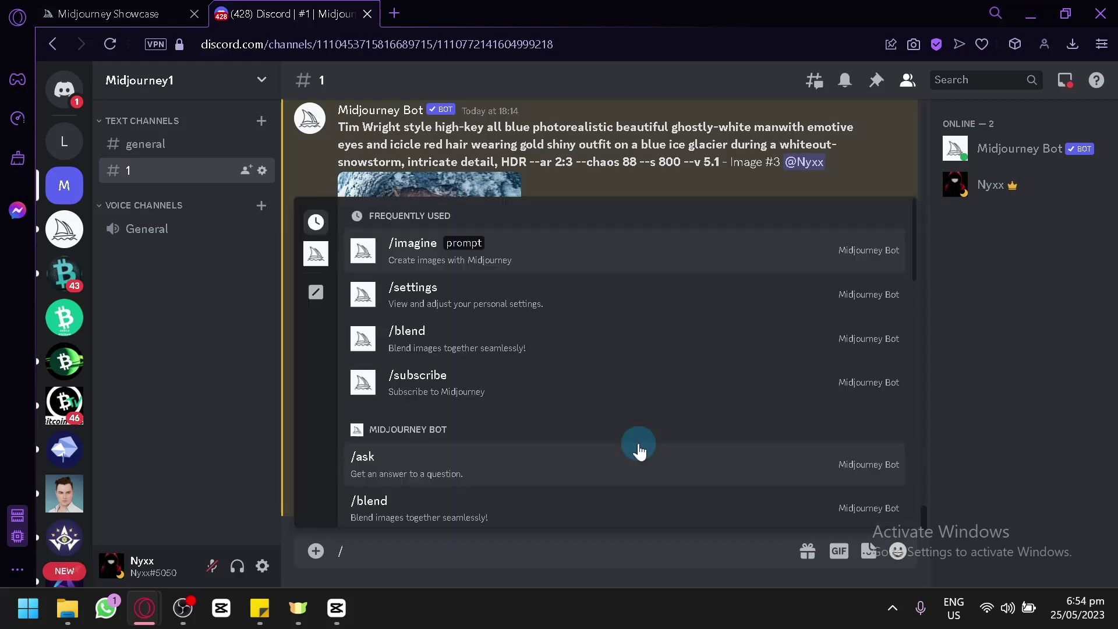
pyautogui.write('settings')
pyautogui.press('Return')
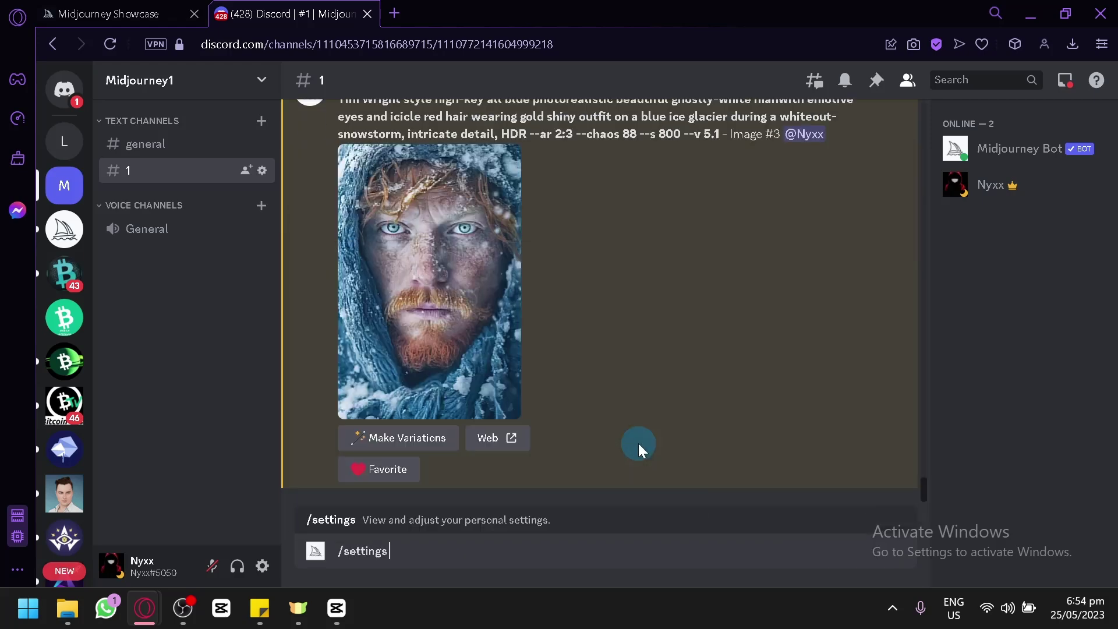
pyautogui.press('Return')
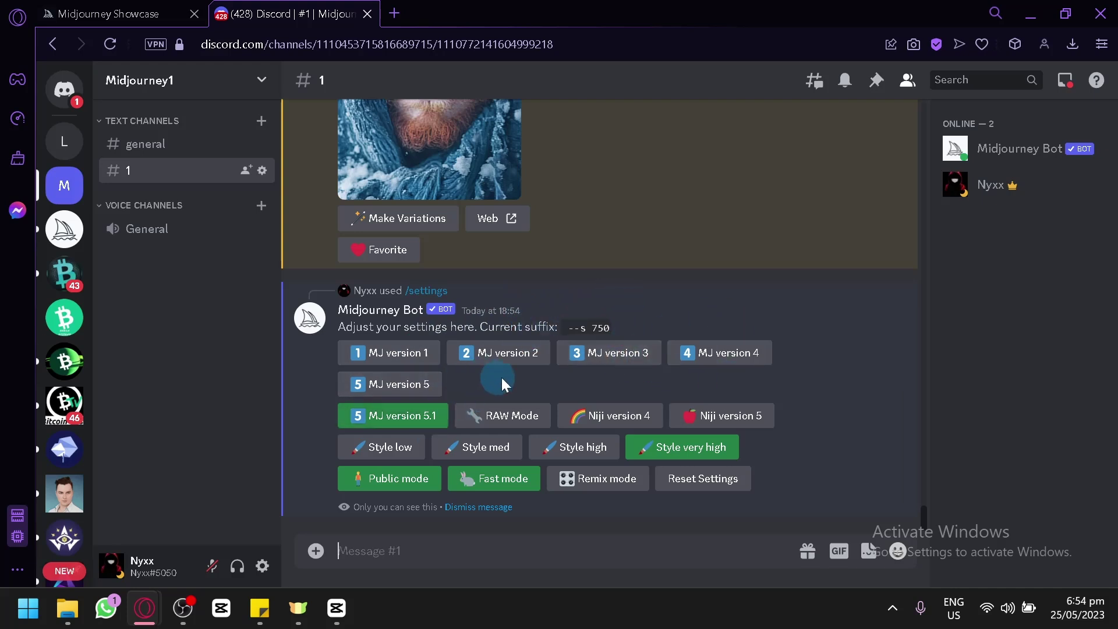
# Change the bot settings from MJ version 5 to MJ version 3 with Style med (suffix --v 3)
pyautogui.click(402, 385)
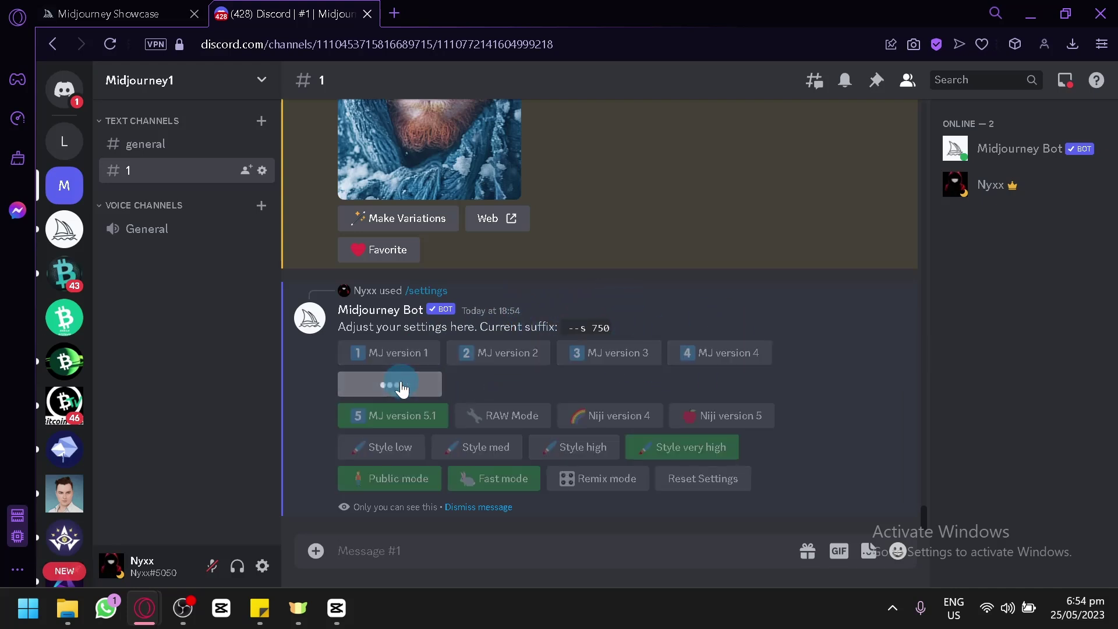
pyautogui.moveTo(568, 328); pyautogui.dragTo(649, 328)
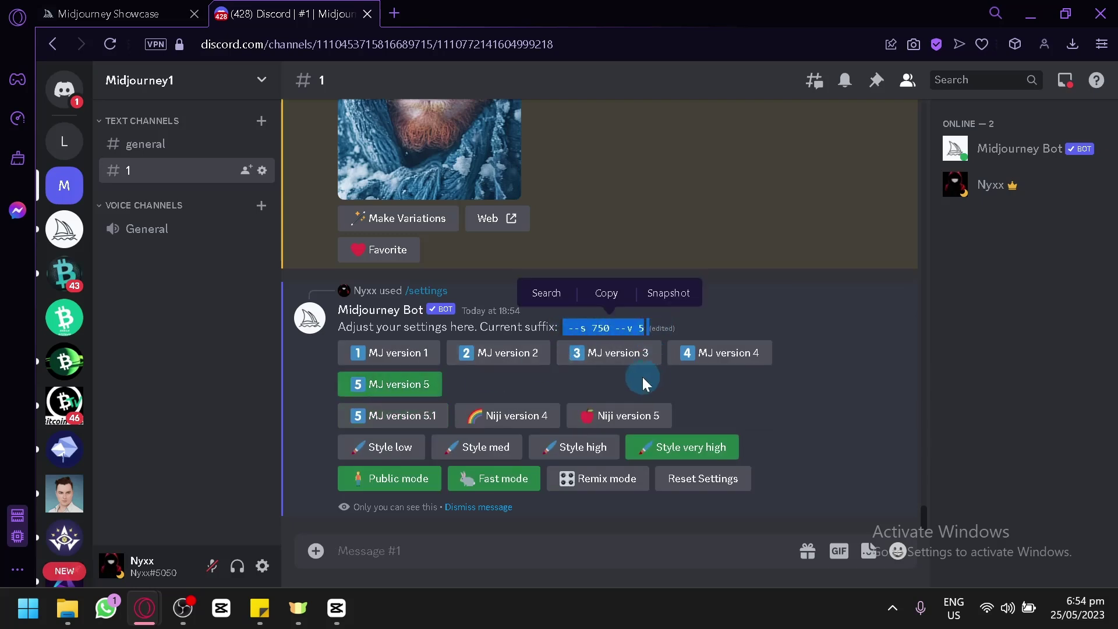
pyautogui.click(642, 376)
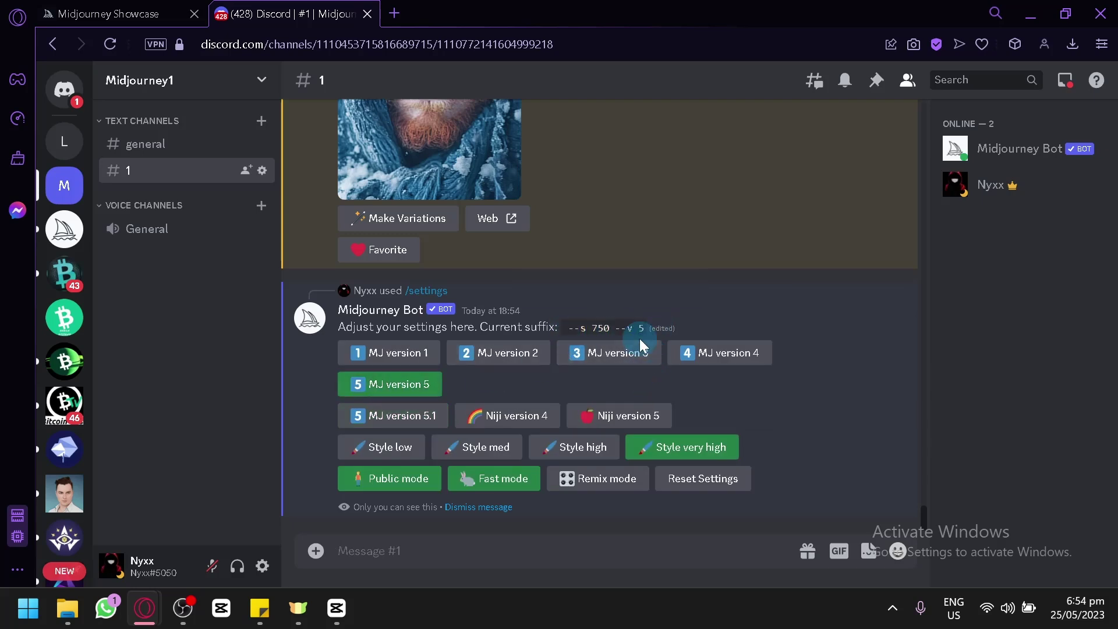
pyautogui.click(597, 365)
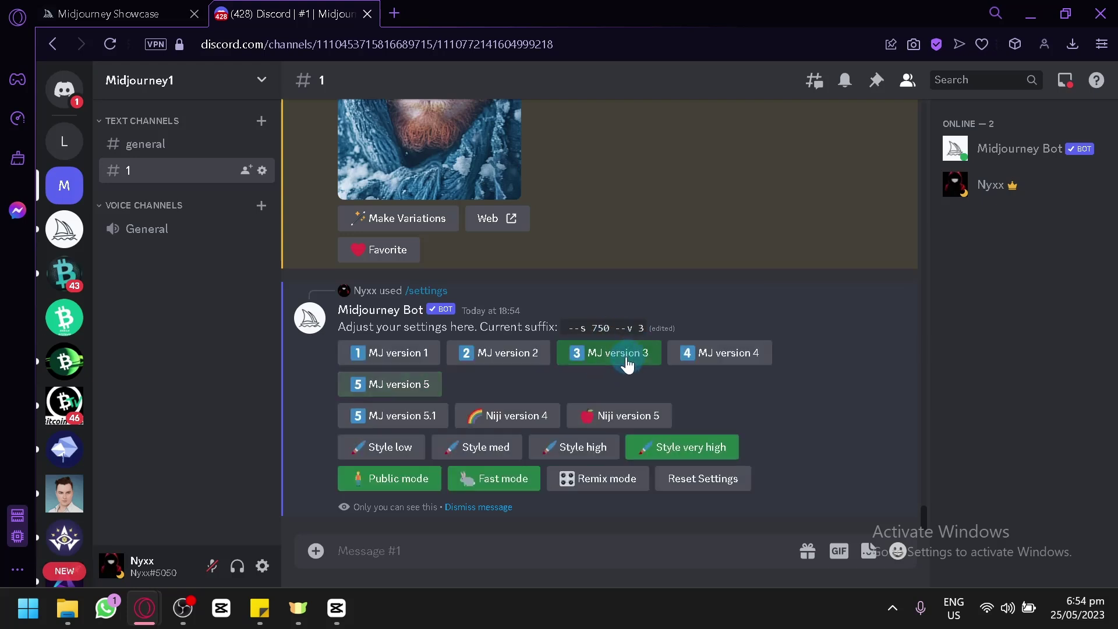
pyautogui.moveTo(614, 329); pyautogui.dragTo(656, 332)
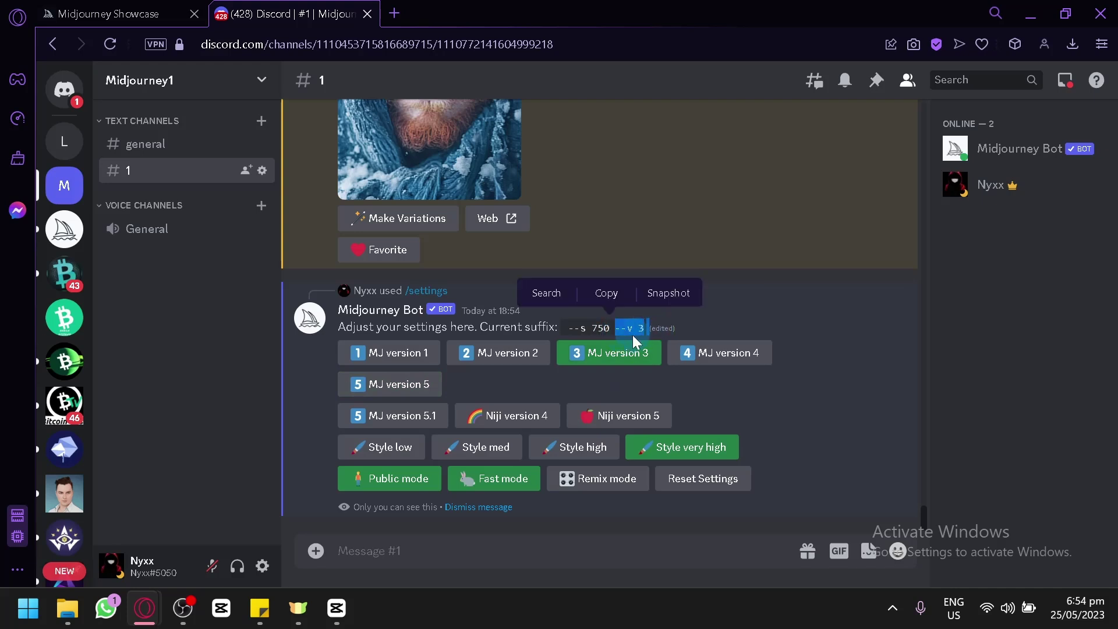
pyautogui.click(585, 386)
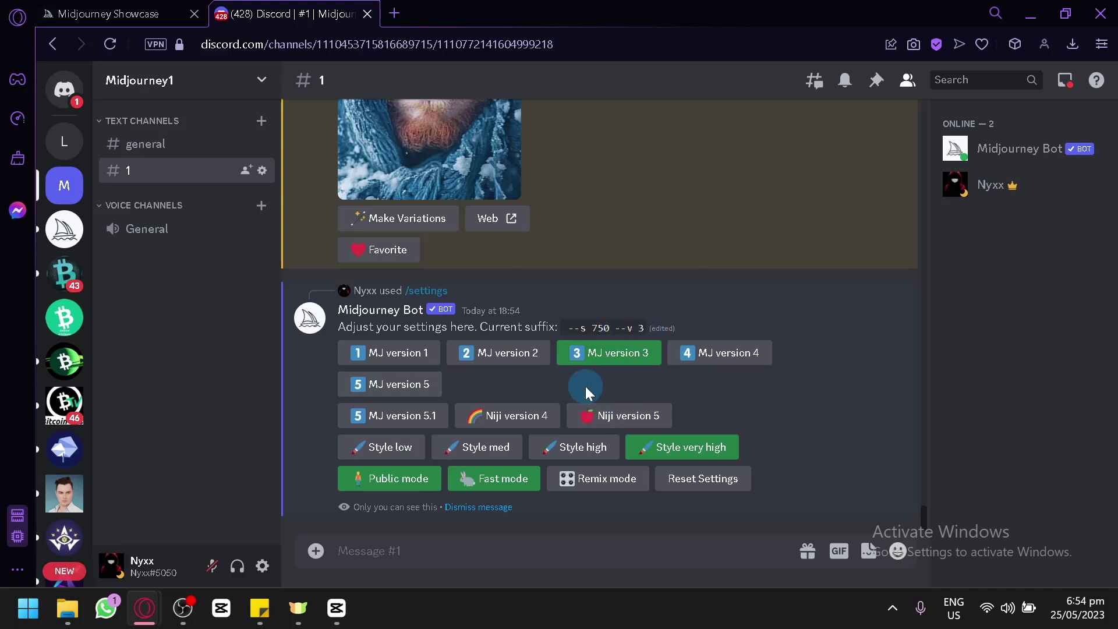
pyautogui.click(470, 453)
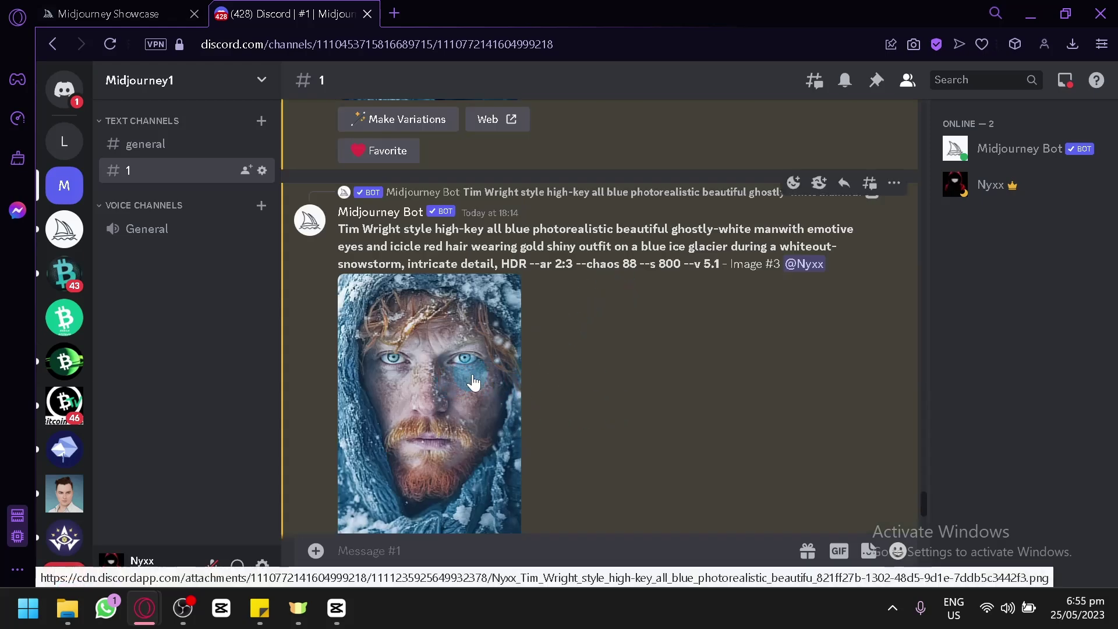
pyautogui.scroll(-4, 560, 337)
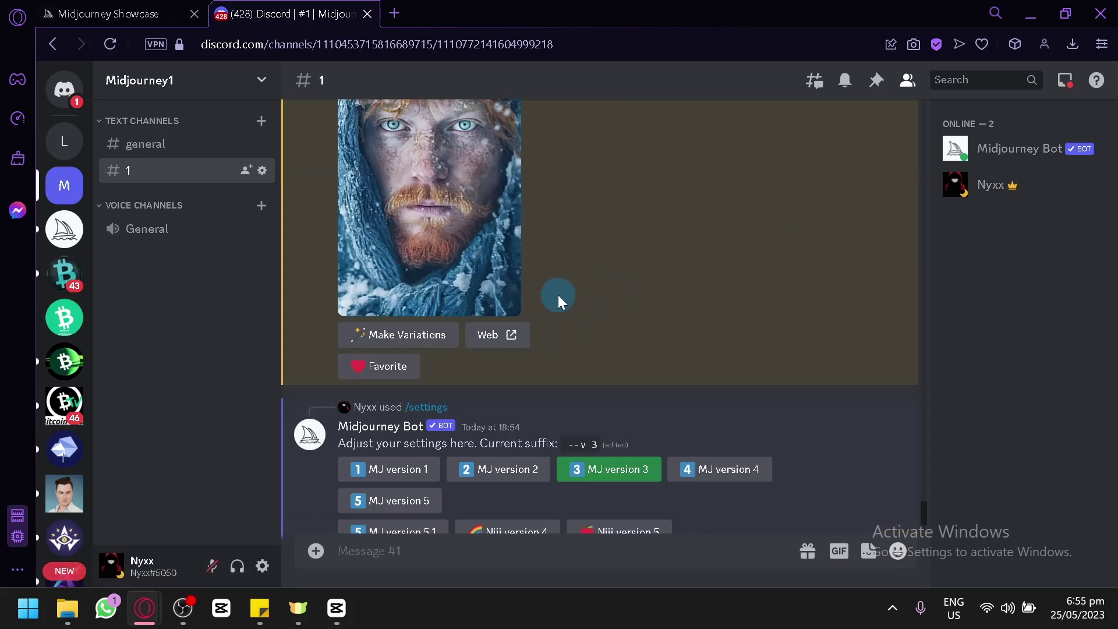
pyautogui.scroll(-4, 560, 297)
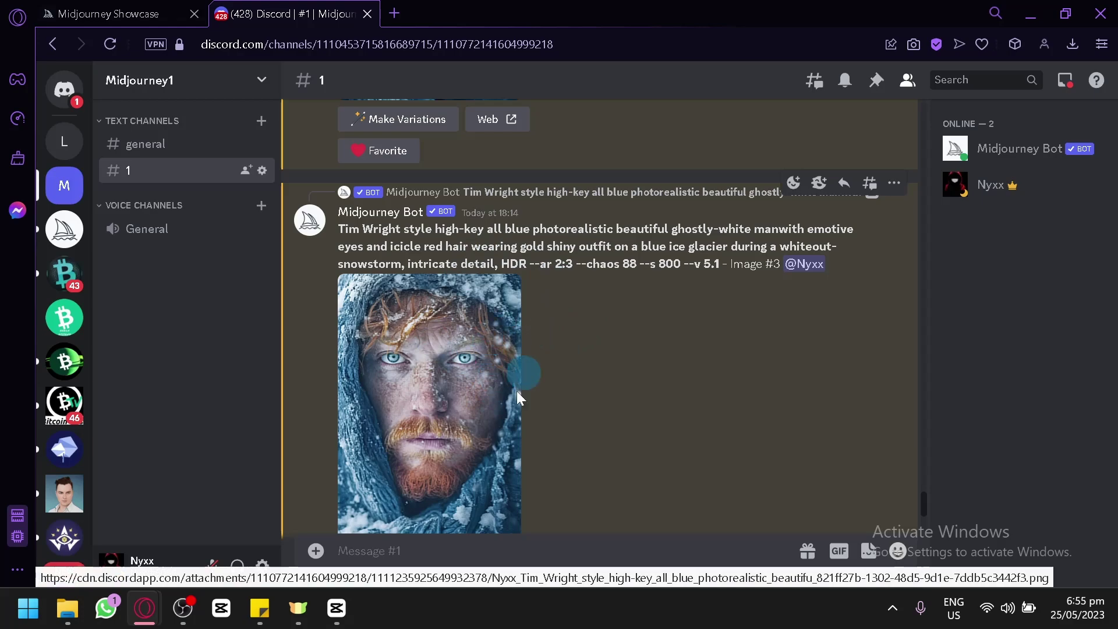
pyautogui.scroll(5, 483, 396)
pyautogui.scroll(-7, 491, 369)
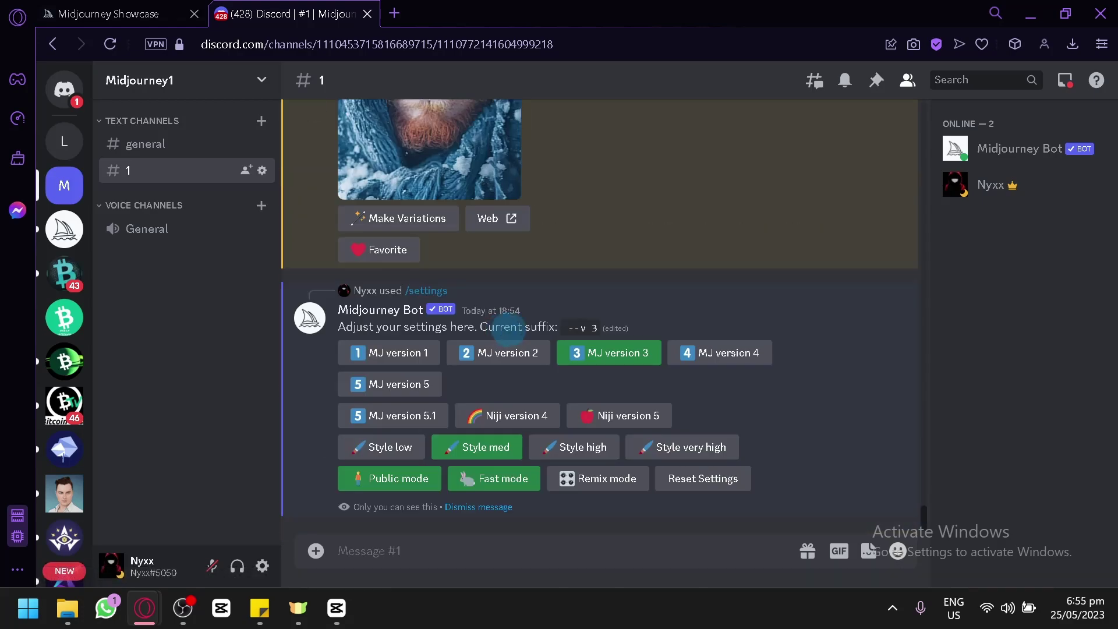
pyautogui.click(454, 559)
# Submit /imagine with the prompt 'tree growing --video' to the Midjourney Bot
pyautogui.write('/imagine')
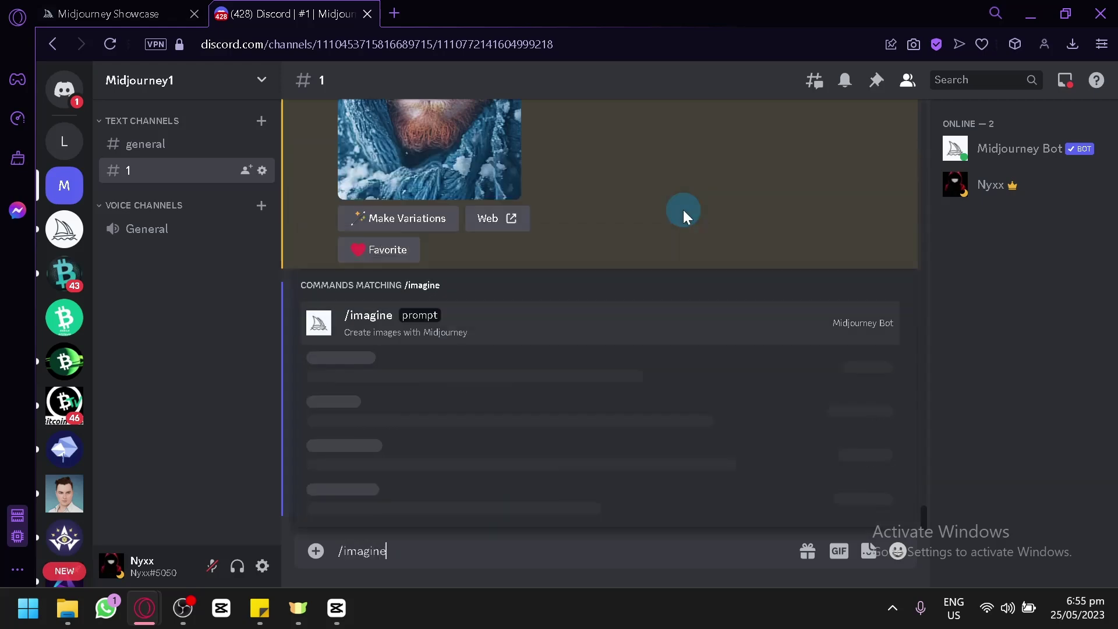
pyautogui.press('Return')
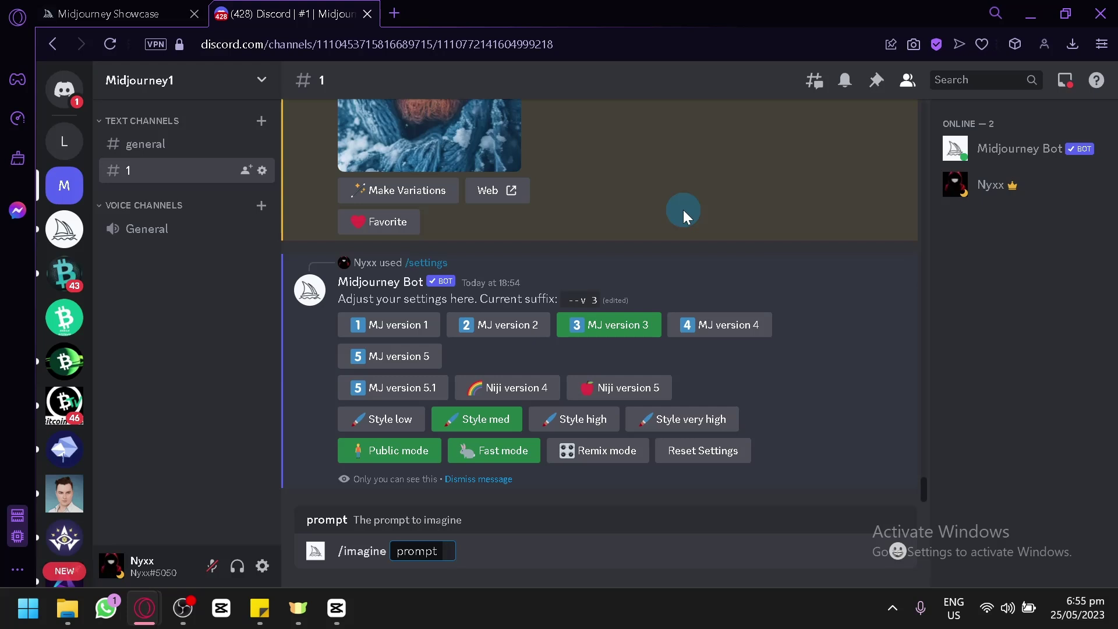
pyautogui.write('tree growing')
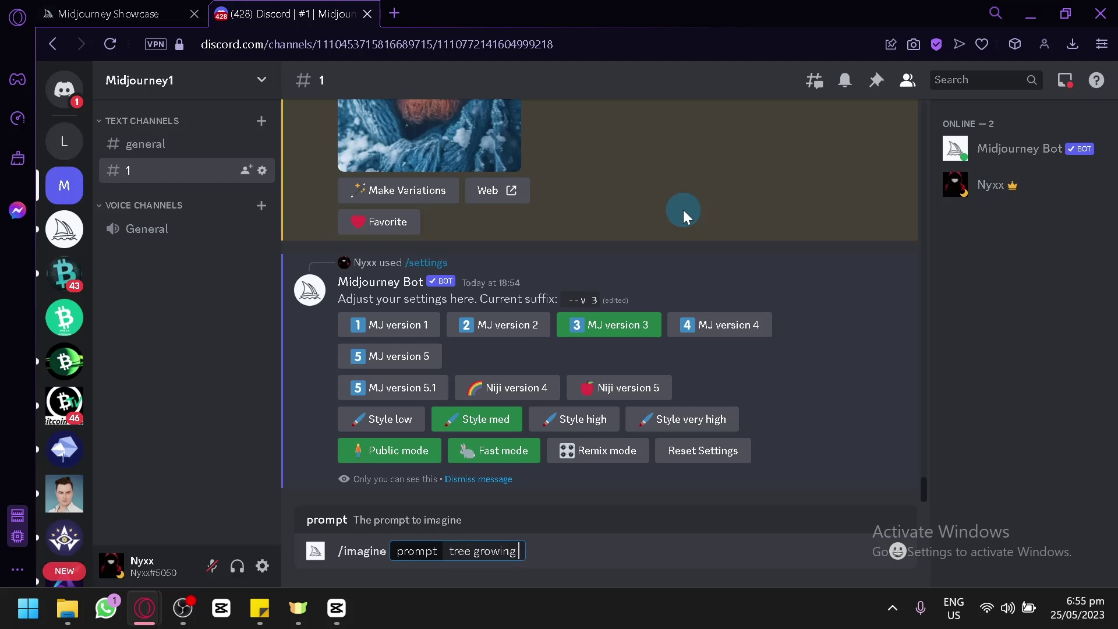
pyautogui.write(' --video')
pyautogui.press('Return')
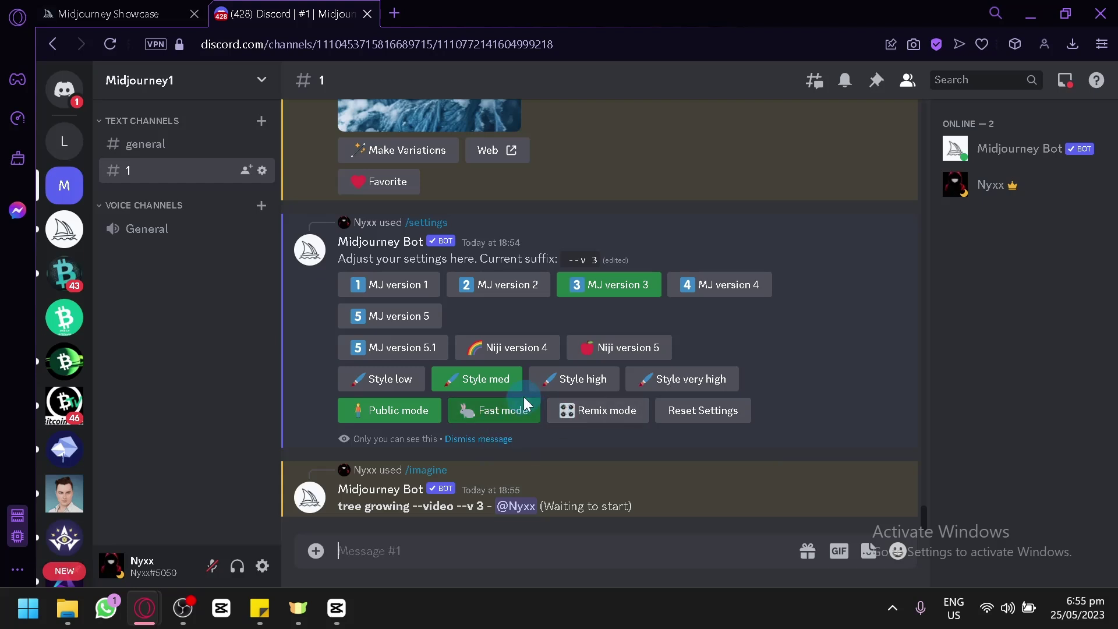
# Return to the Midjourney Showcase gallery while the tree job renders
pyautogui.scroll(5, 523, 402)
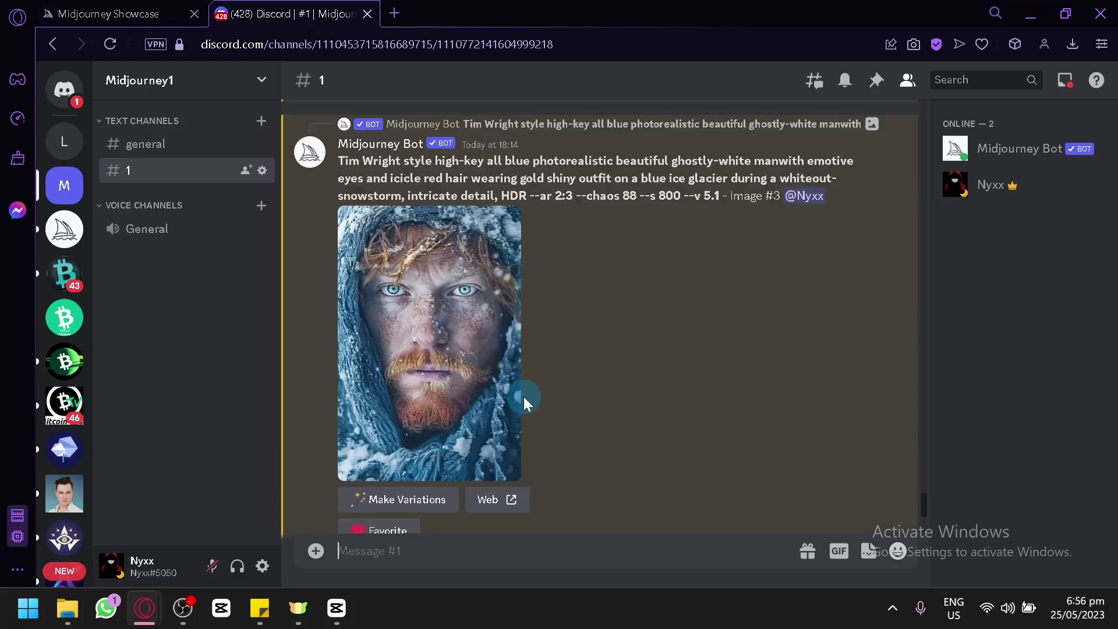
pyautogui.scroll(-5, 428, 317)
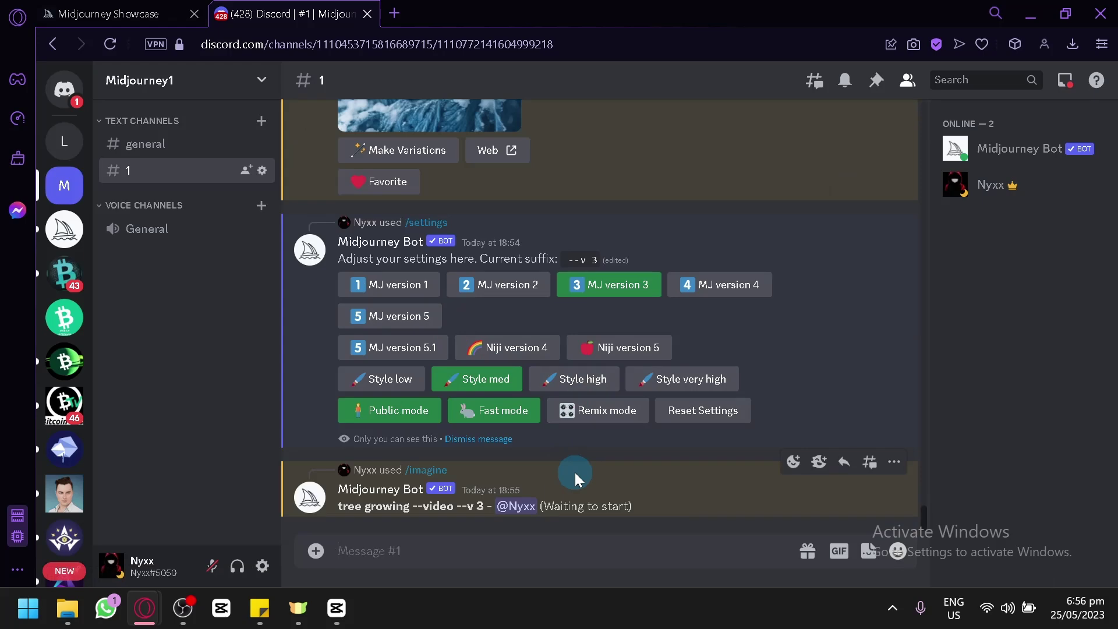
pyautogui.click(139, 13)
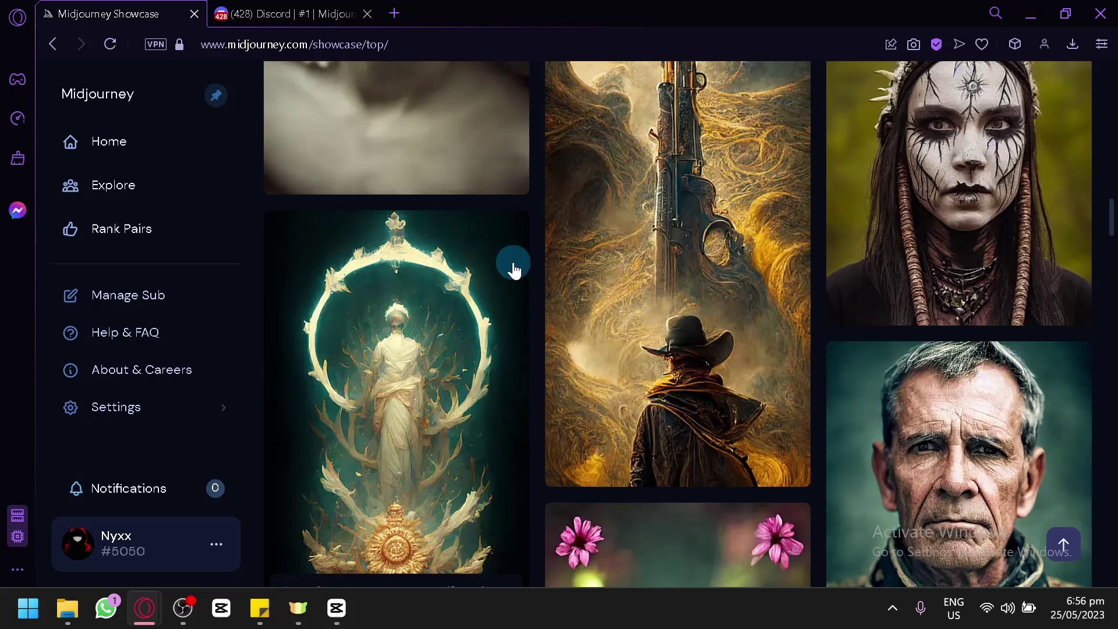
# Browse more Showcase images and their prompts, then return to Discord's rendering tree grid
pyautogui.scroll(-5, 518, 268)
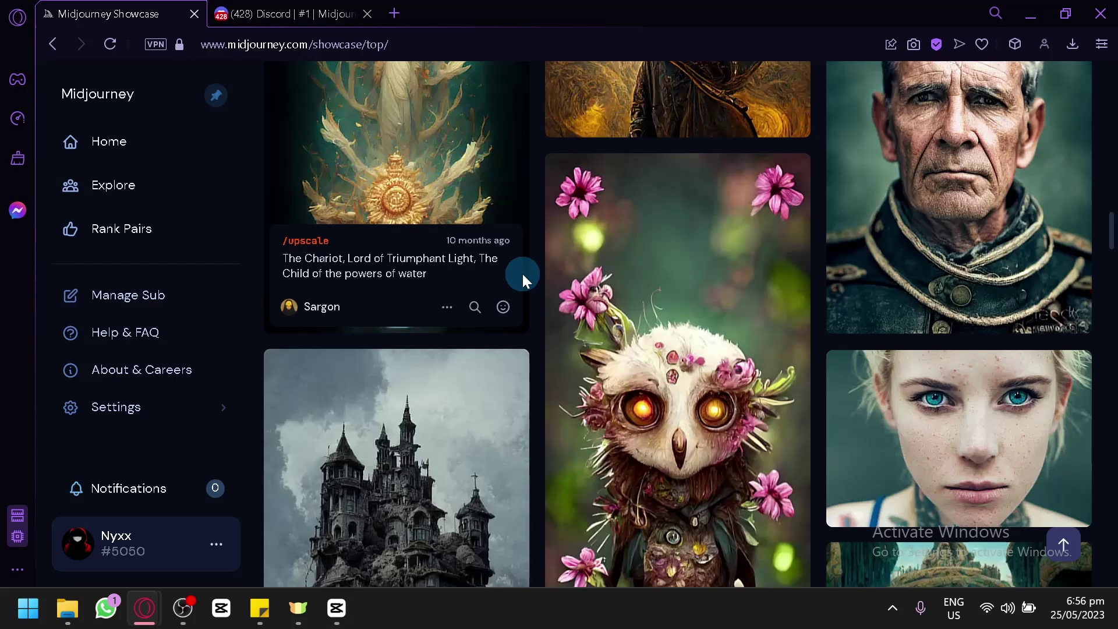
pyautogui.scroll(-8, 419, 412)
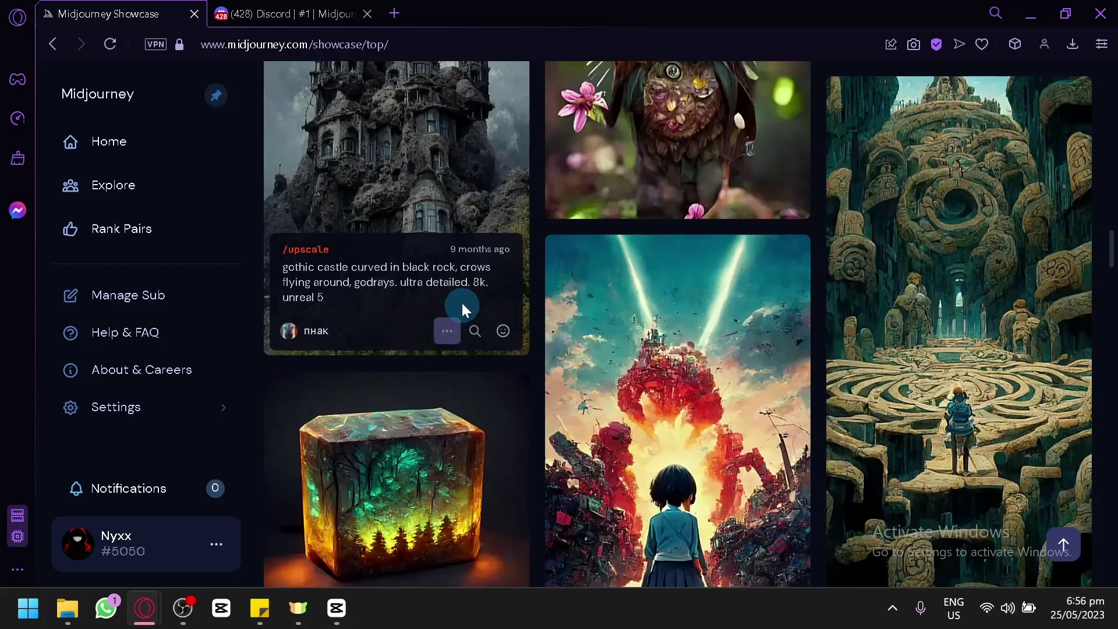
pyautogui.scroll(4, 508, 315)
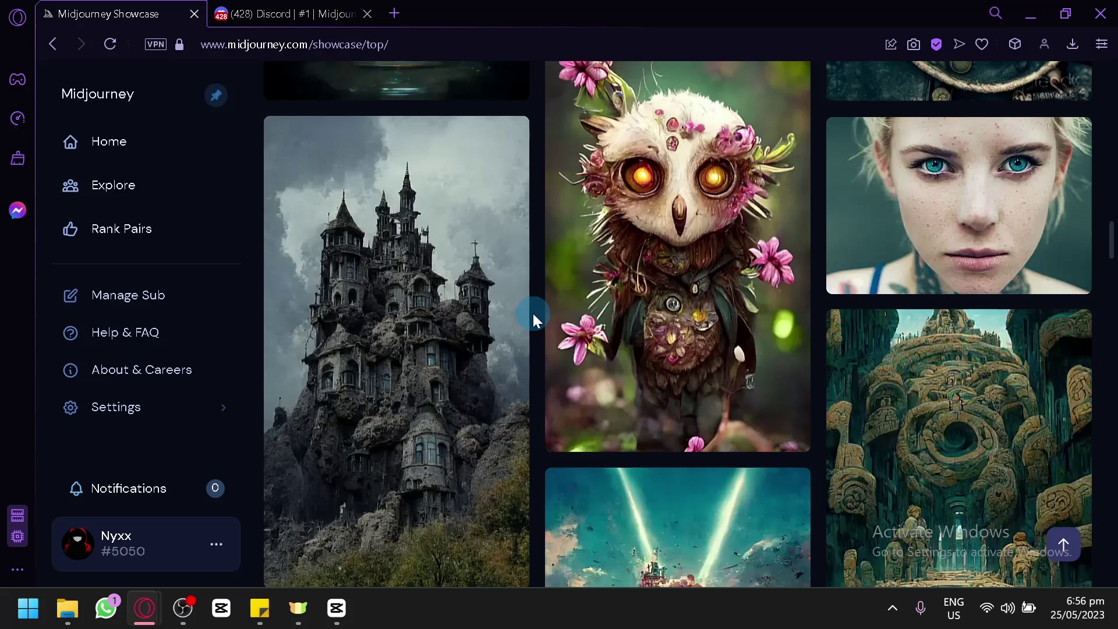
pyautogui.moveTo(501, 257)
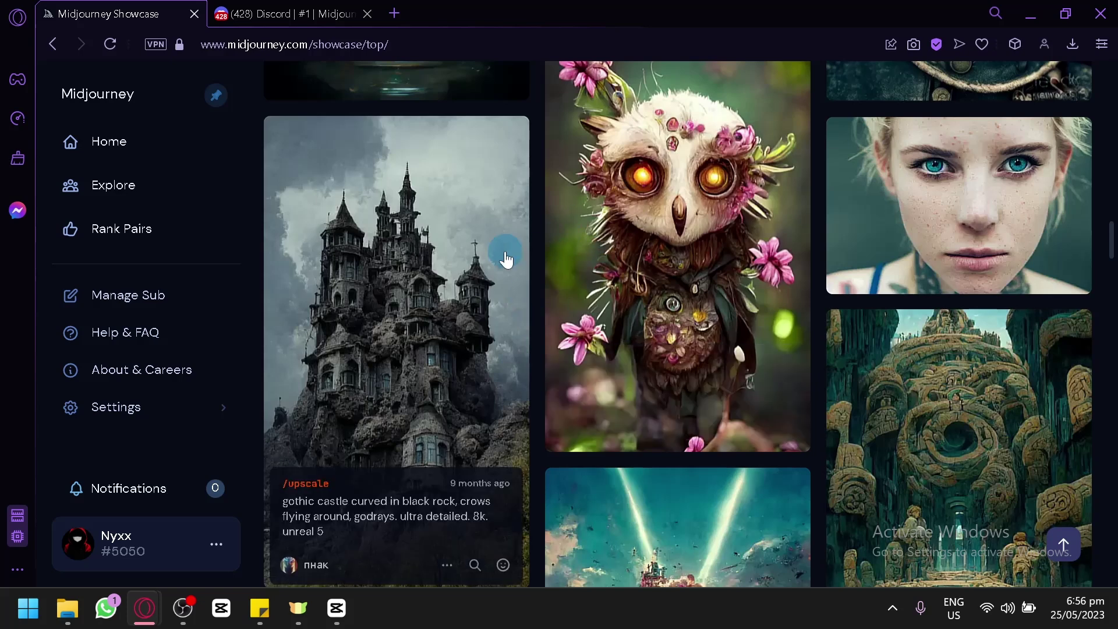
pyautogui.click(306, 12)
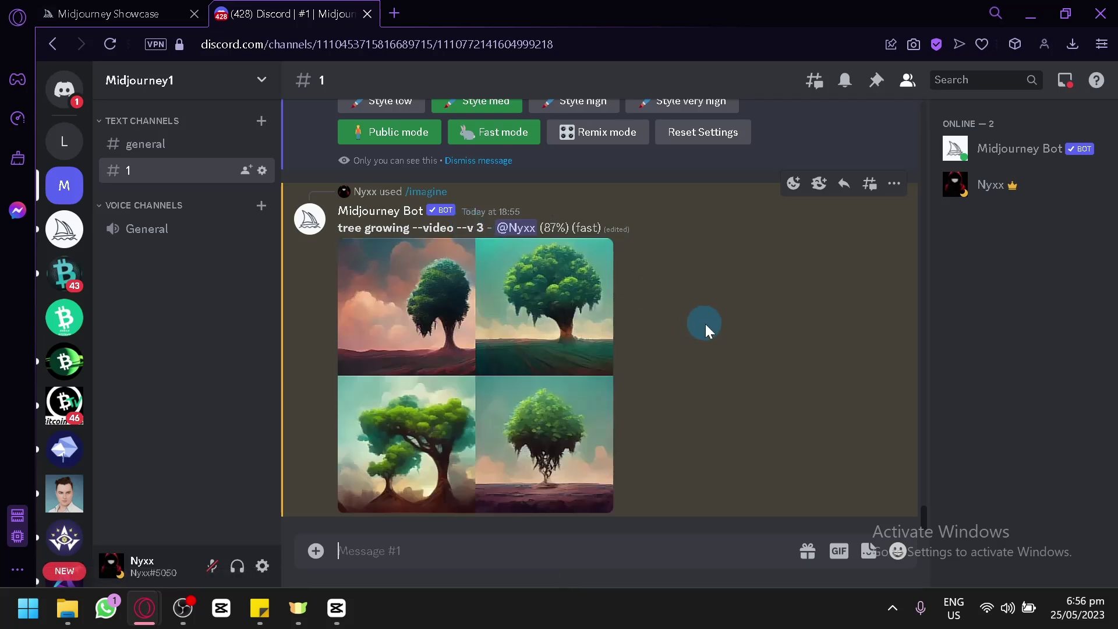
# Preview the finished tree growing grid enlarged, then upscale its bottom-left tree with U3
pyautogui.scroll(2, 700, 321)
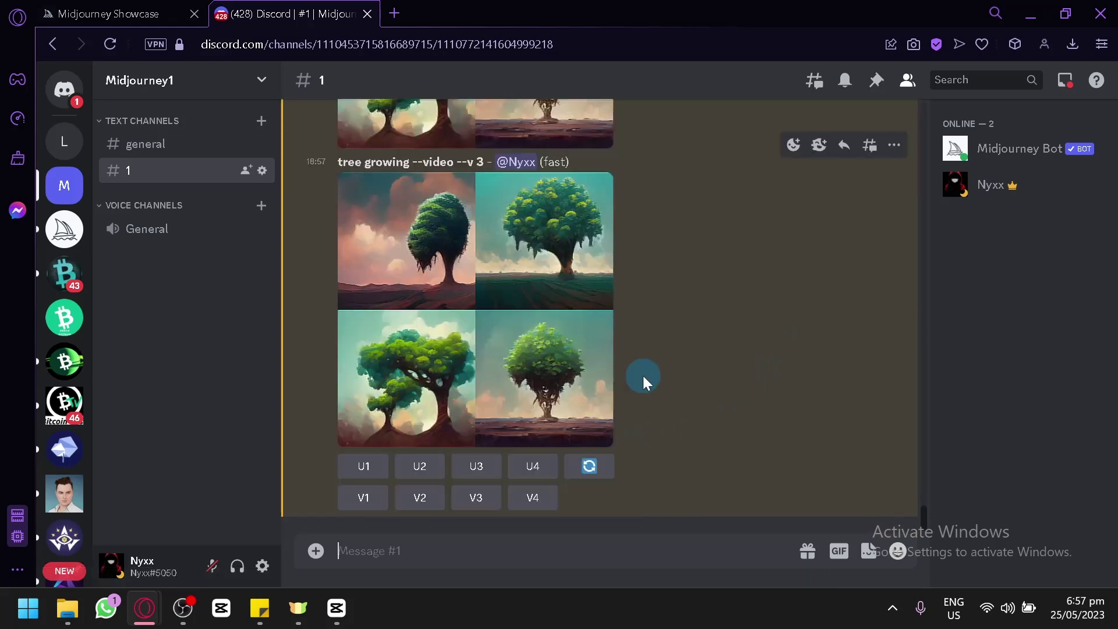
pyautogui.click(516, 329)
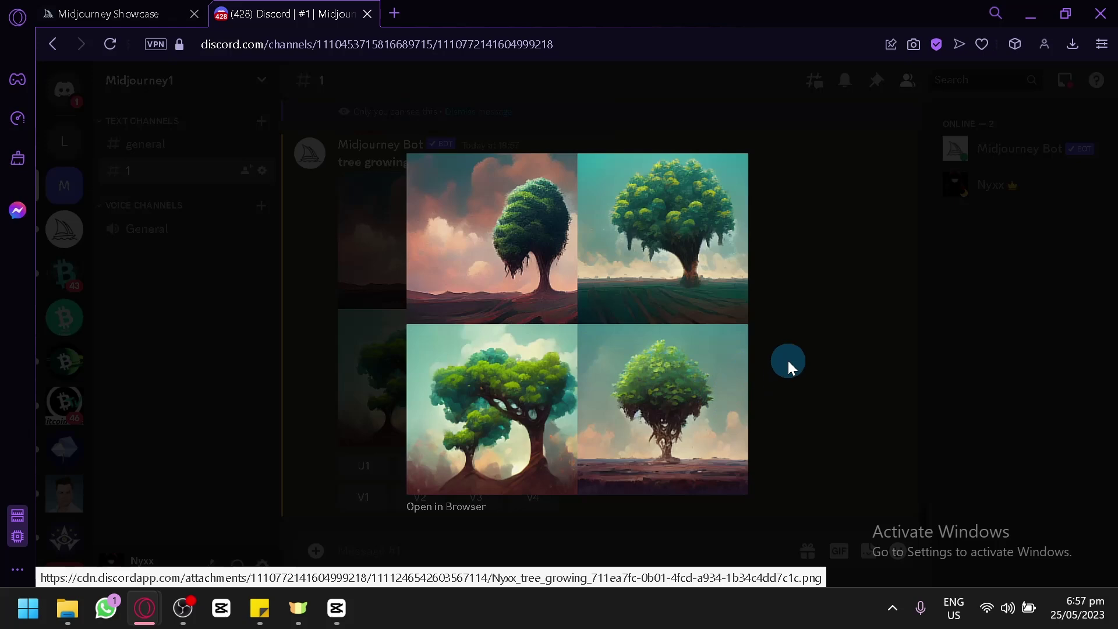
pyautogui.click(759, 364)
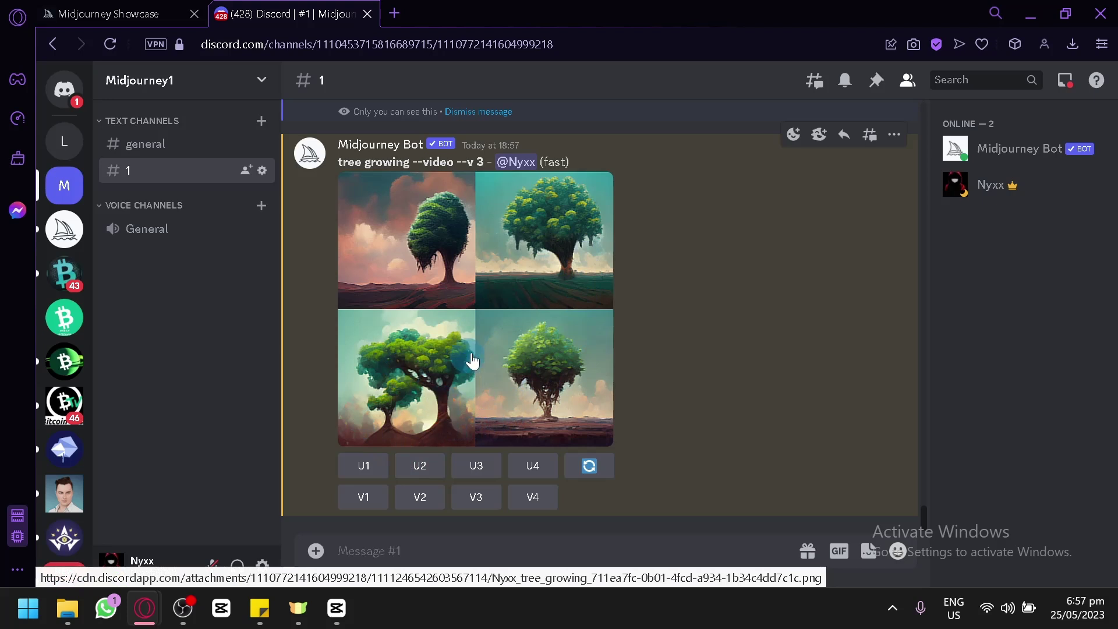
pyautogui.click(474, 465)
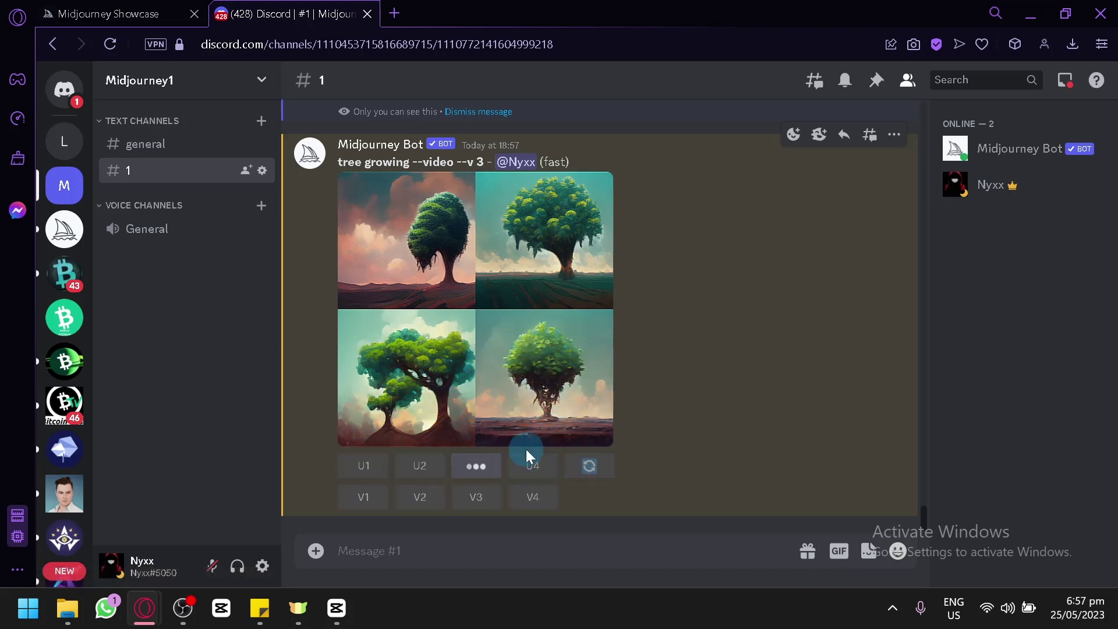
# Upscale the bottom-right tree with U4 and wait for both upscales to reach 100%
pyautogui.click(532, 378)
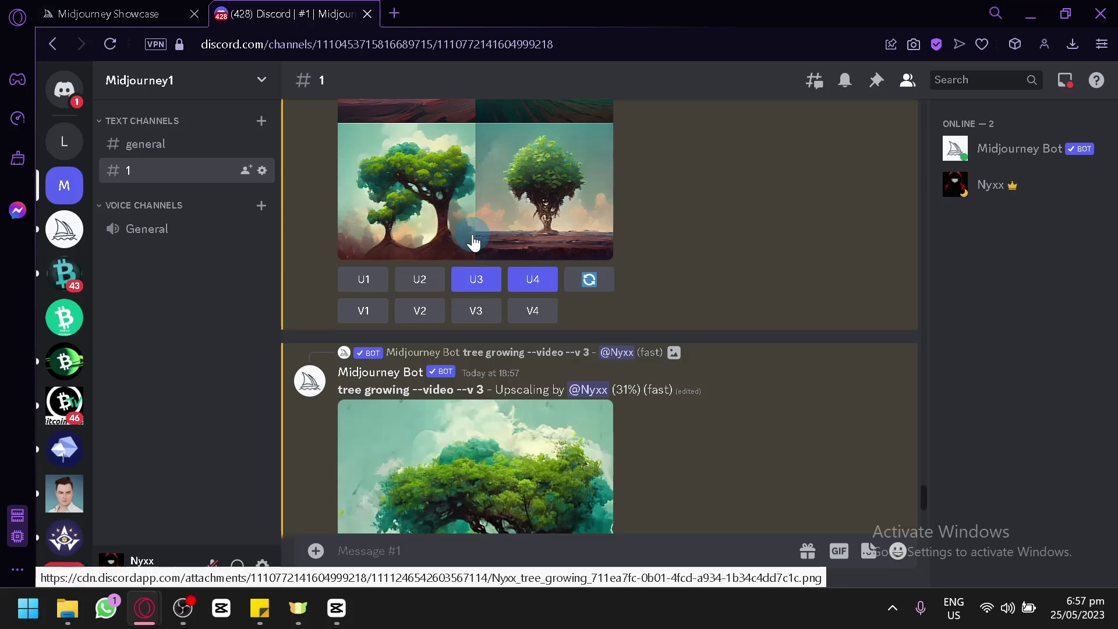
pyautogui.scroll(2, 460, 224)
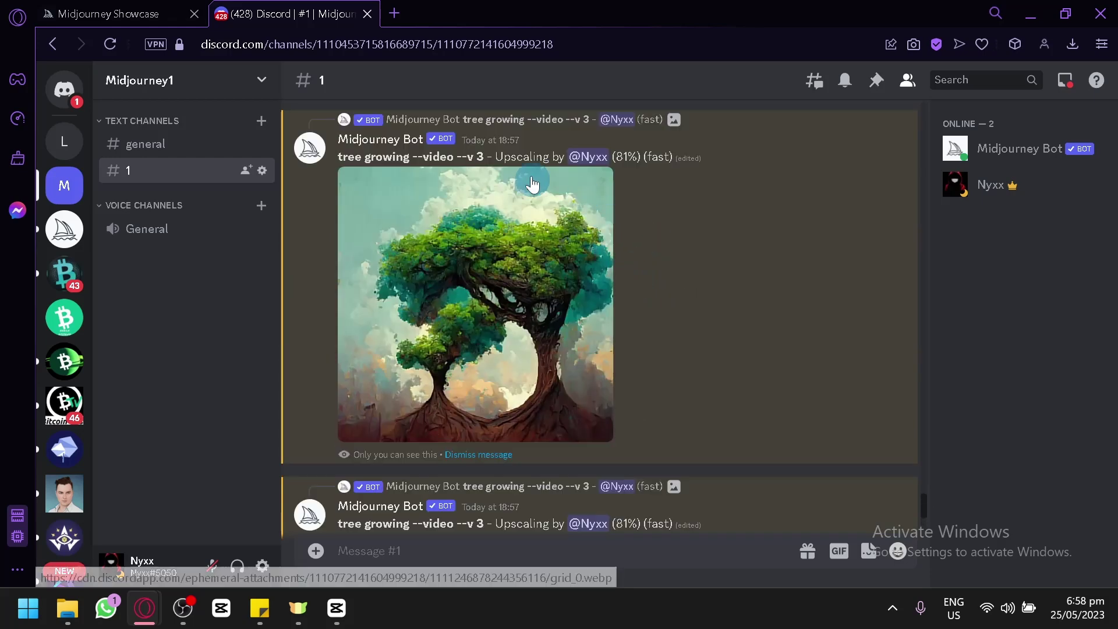
pyautogui.scroll(6, 721, 352)
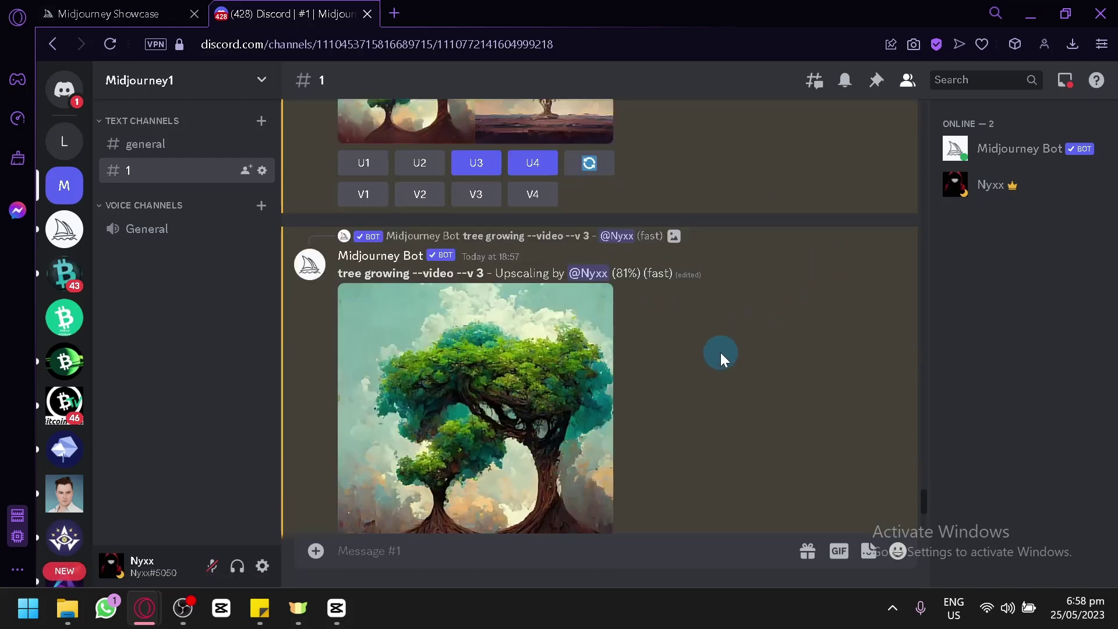
pyautogui.scroll(-4, 726, 375)
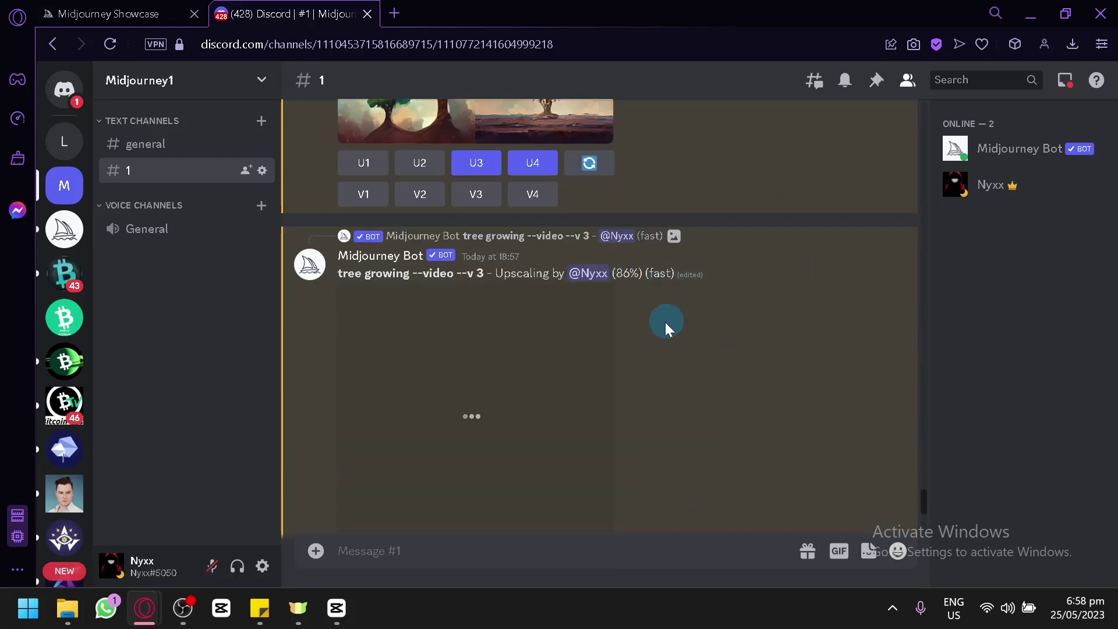
pyautogui.scroll(5, 683, 291)
pyautogui.scroll(2, 619, 312)
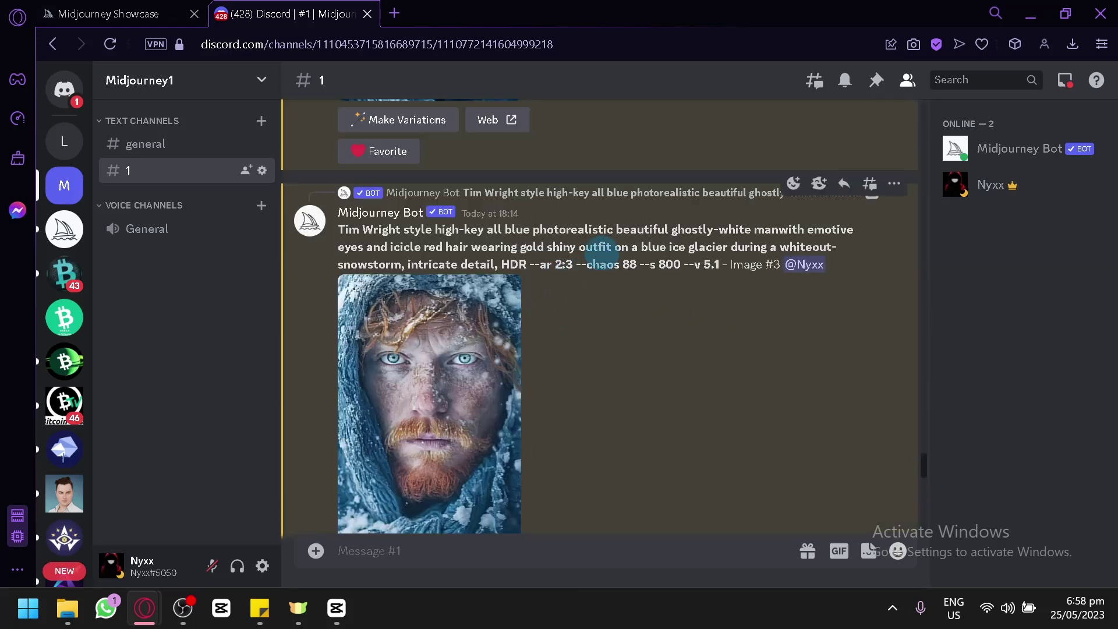
pyautogui.scroll(5, 640, 245)
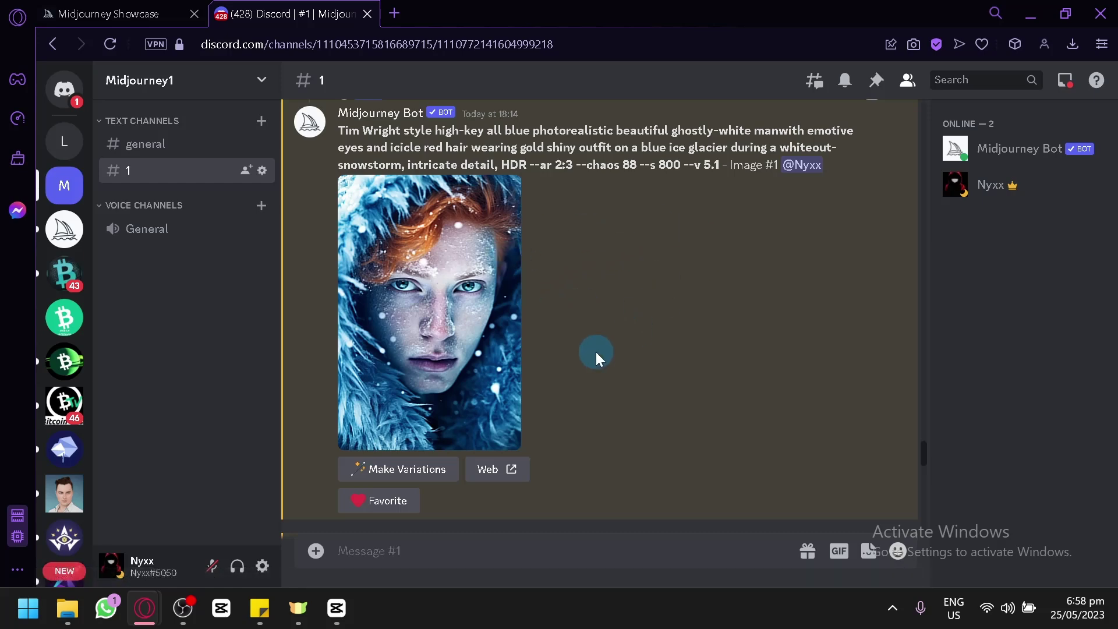
pyautogui.scroll(6, 599, 355)
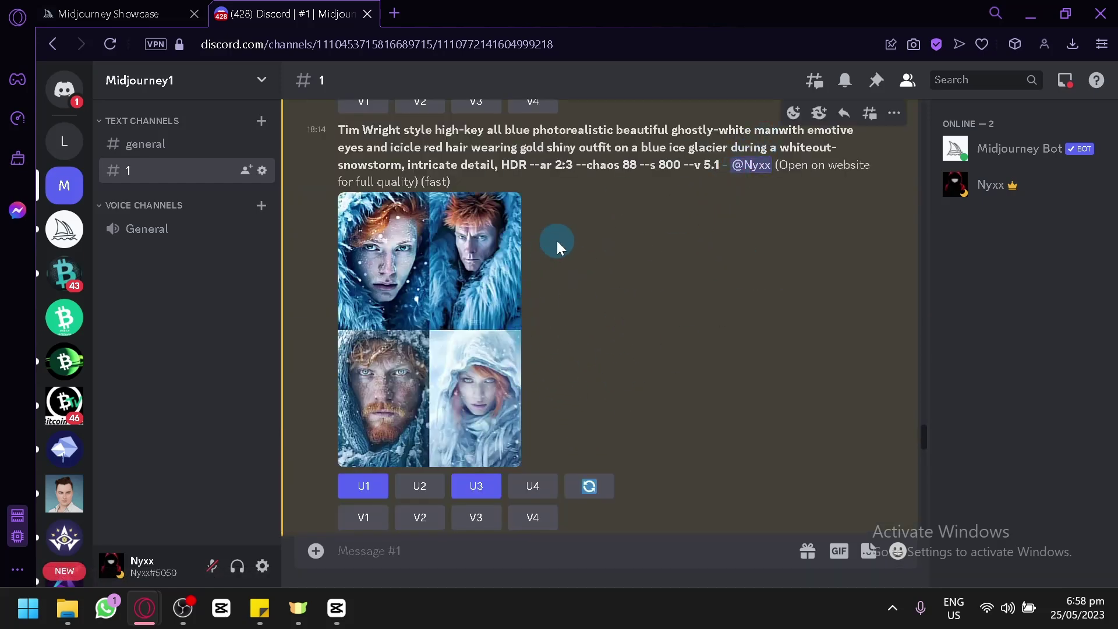
pyautogui.scroll(-5, 739, 309)
pyautogui.scroll(-10, 743, 317)
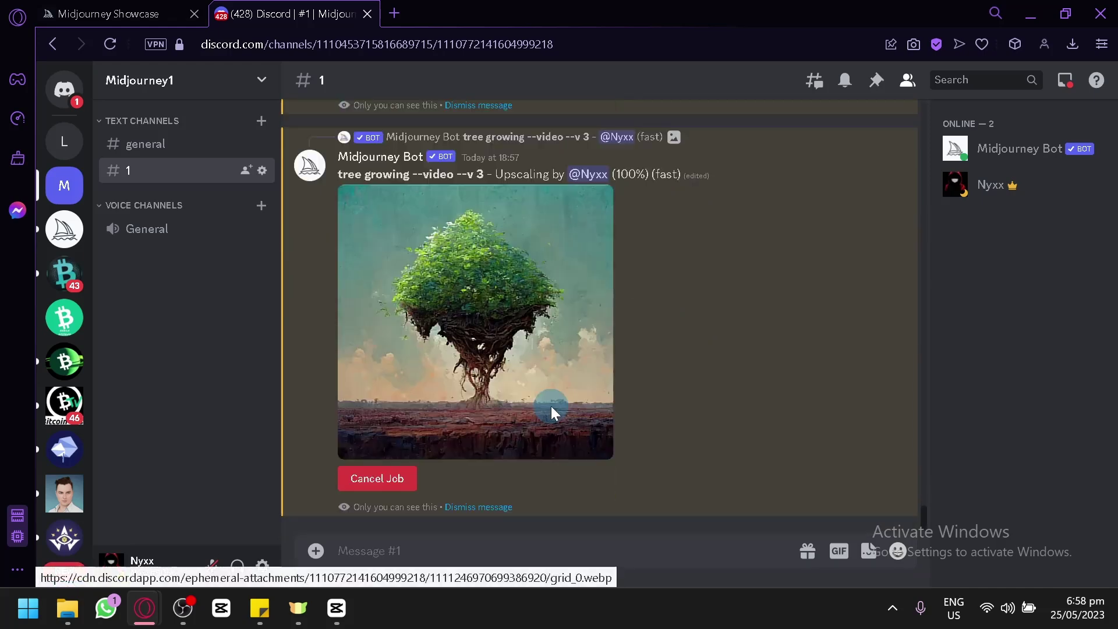
pyautogui.scroll(5, 648, 351)
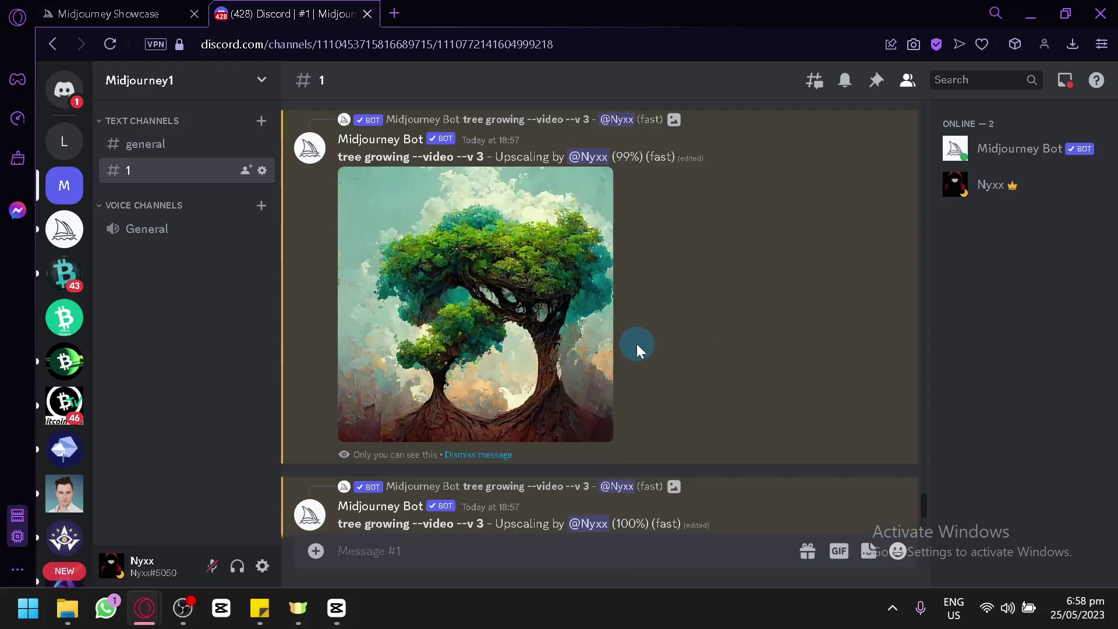
pyautogui.scroll(-5, 589, 291)
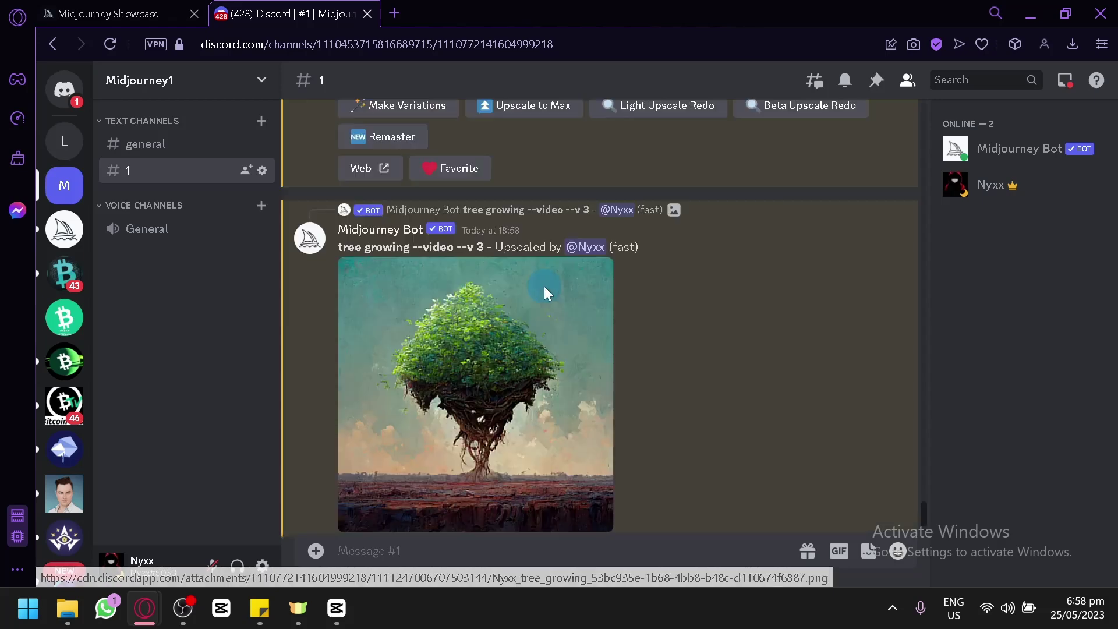
pyautogui.scroll(5, 593, 468)
pyautogui.scroll(-3, 562, 273)
pyautogui.scroll(-3, 562, 281)
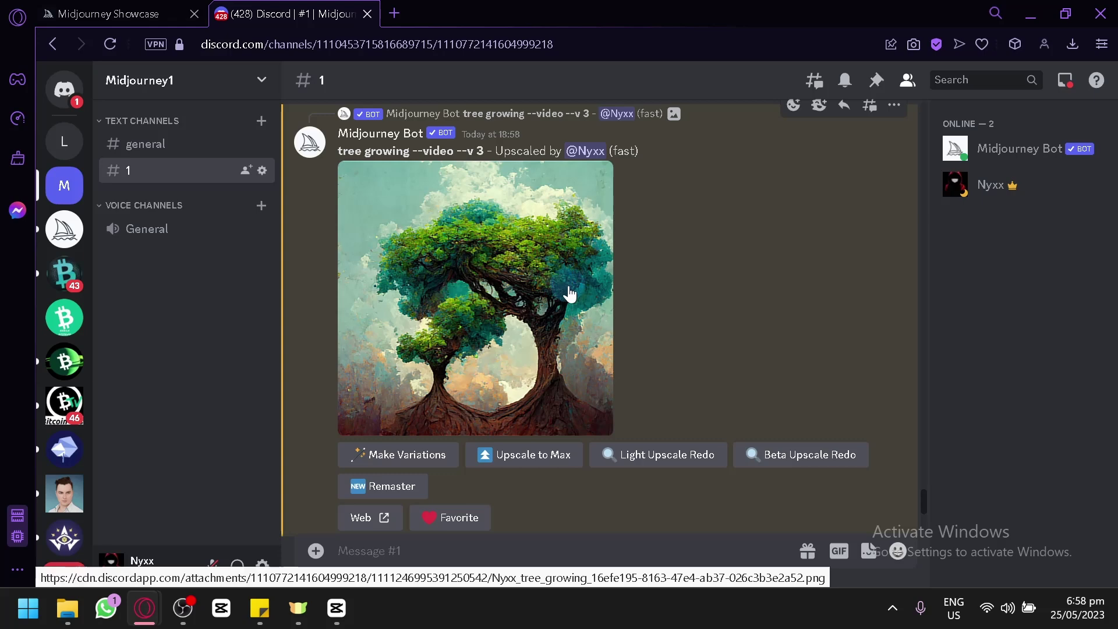
pyautogui.scroll(2, 740, 259)
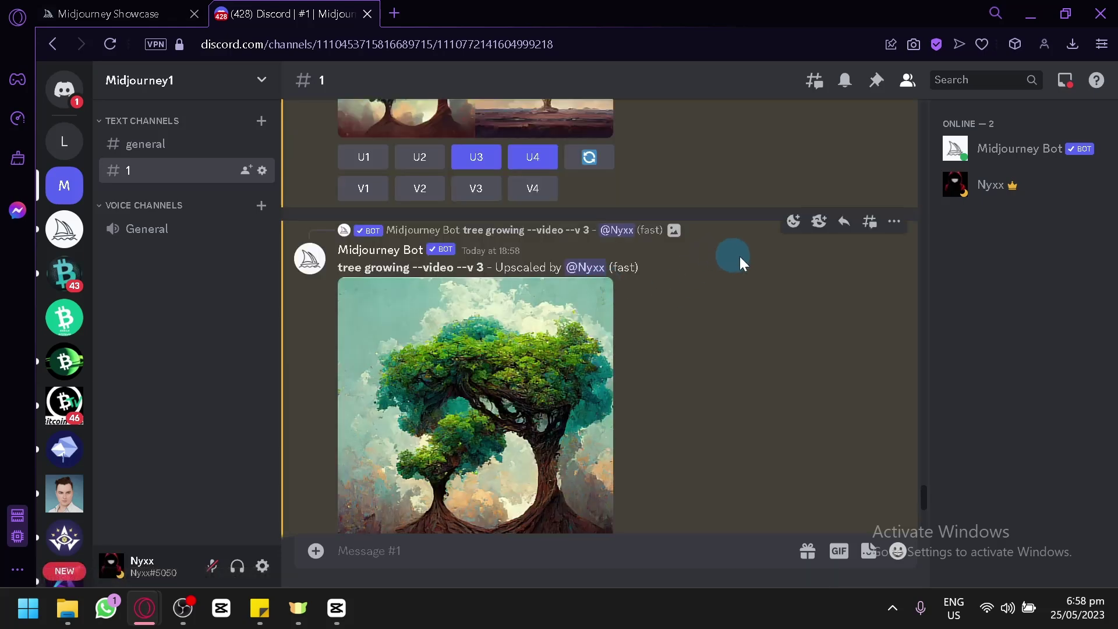
# React to the twisted two-trunk tree upscale with the envelope emoji
pyautogui.click(794, 226)
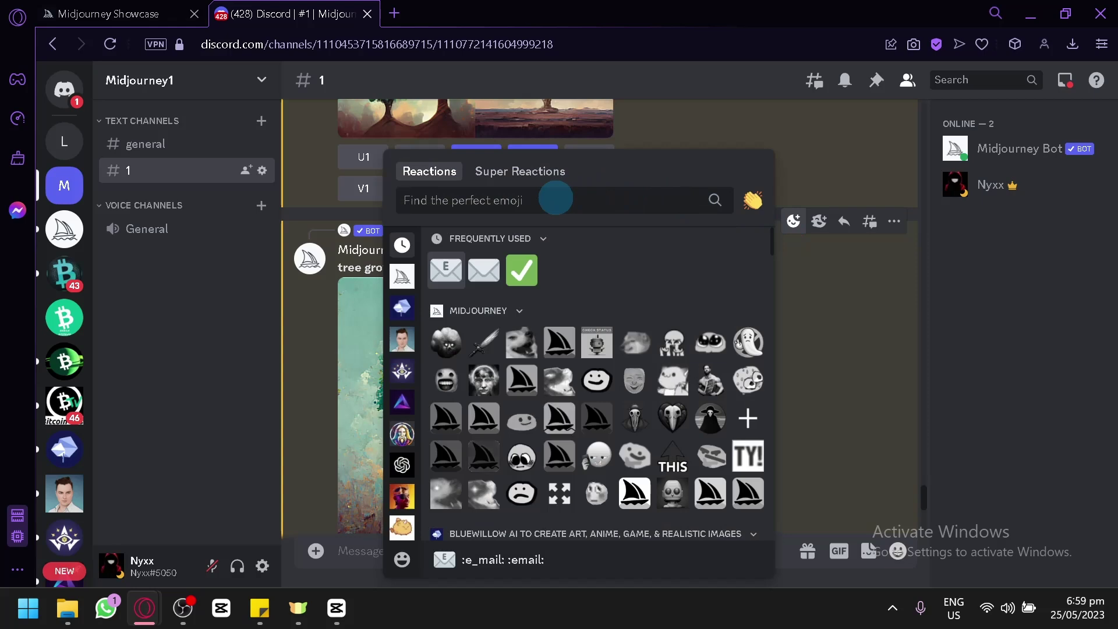
pyautogui.write('env')
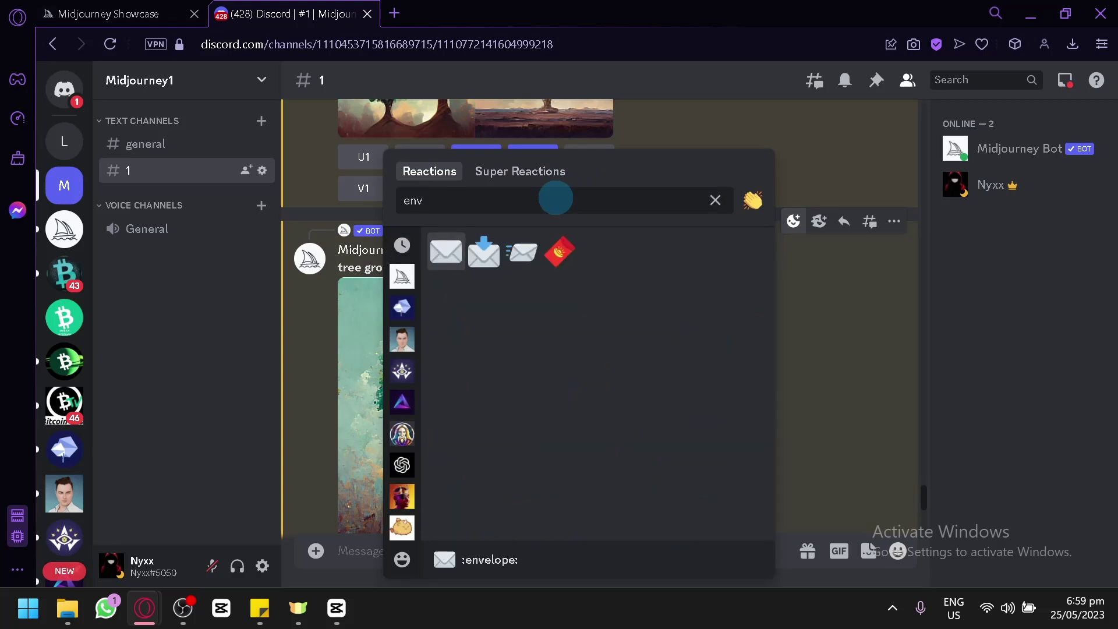
pyautogui.click(454, 251)
pyautogui.scroll(-4, 396, 355)
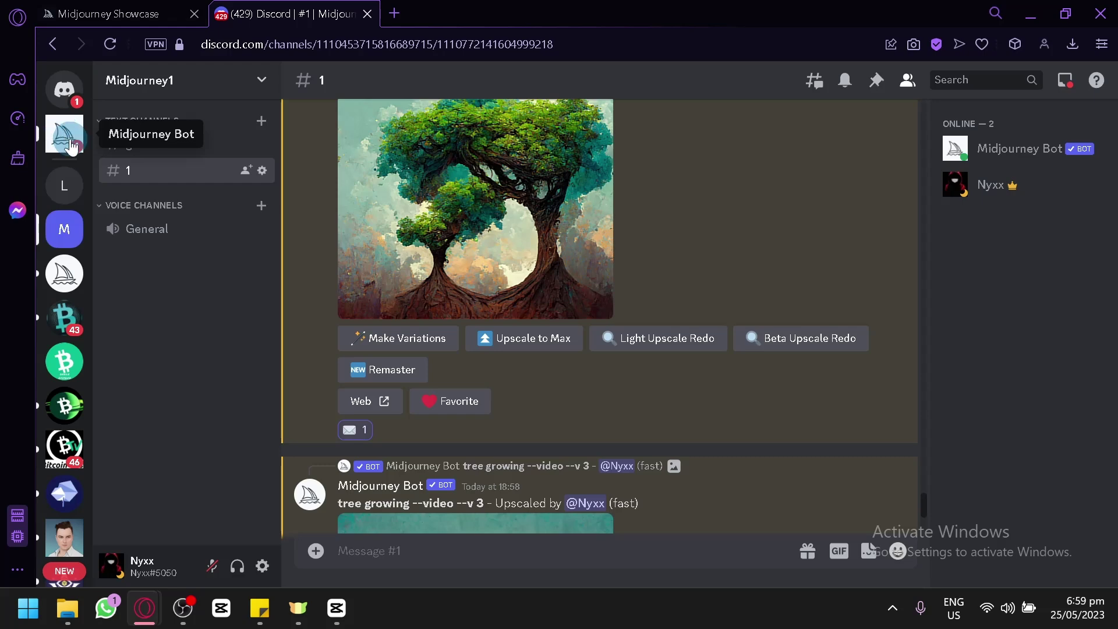
# From the Midjourney Bot DMs, open the tree growing video.mp4 link and confirm with 'Yep!'
pyautogui.click(72, 145)
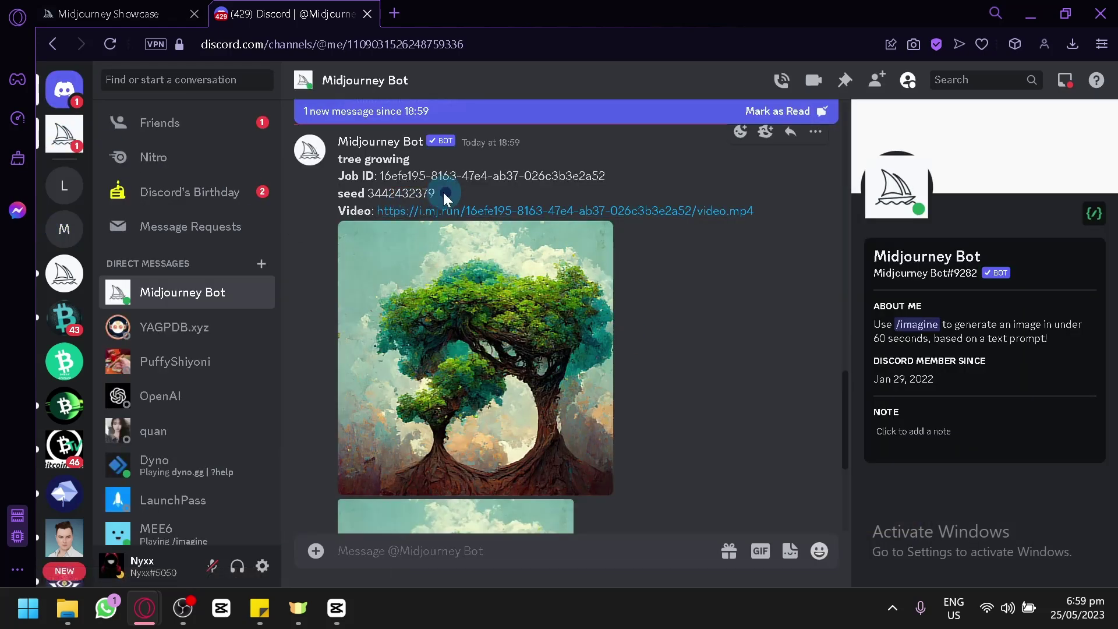
pyautogui.moveTo(441, 194); pyautogui.dragTo(368, 193)
pyautogui.click(376, 178)
pyautogui.click(542, 169)
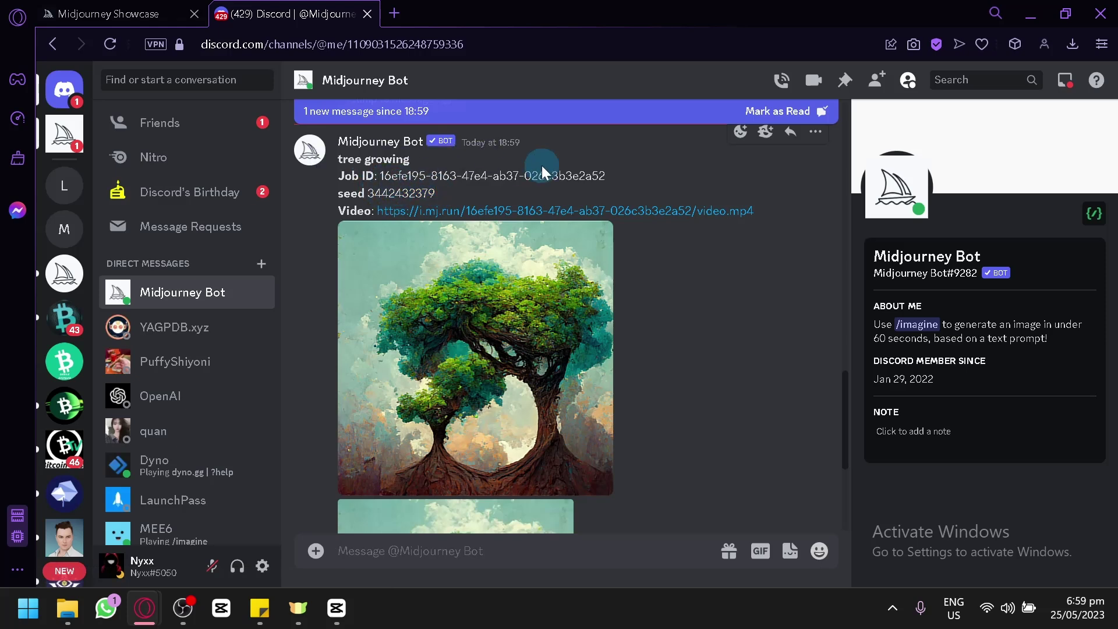
pyautogui.click(420, 218)
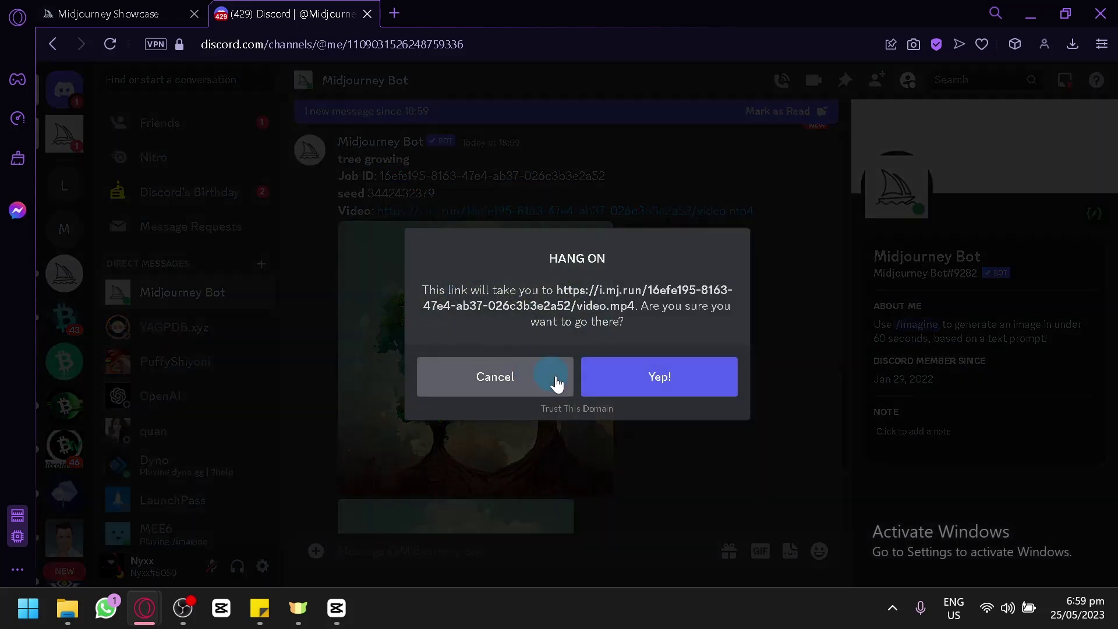
pyautogui.click(632, 384)
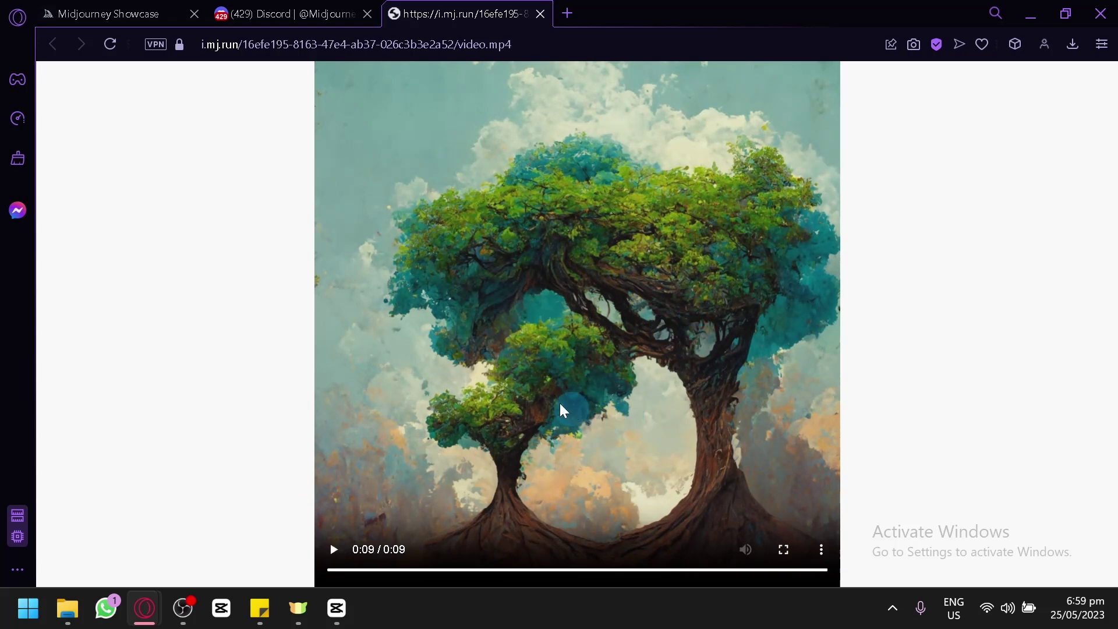
# Scrub the tree video back to its start and then to its end, then close its tab
pyautogui.click(327, 558)
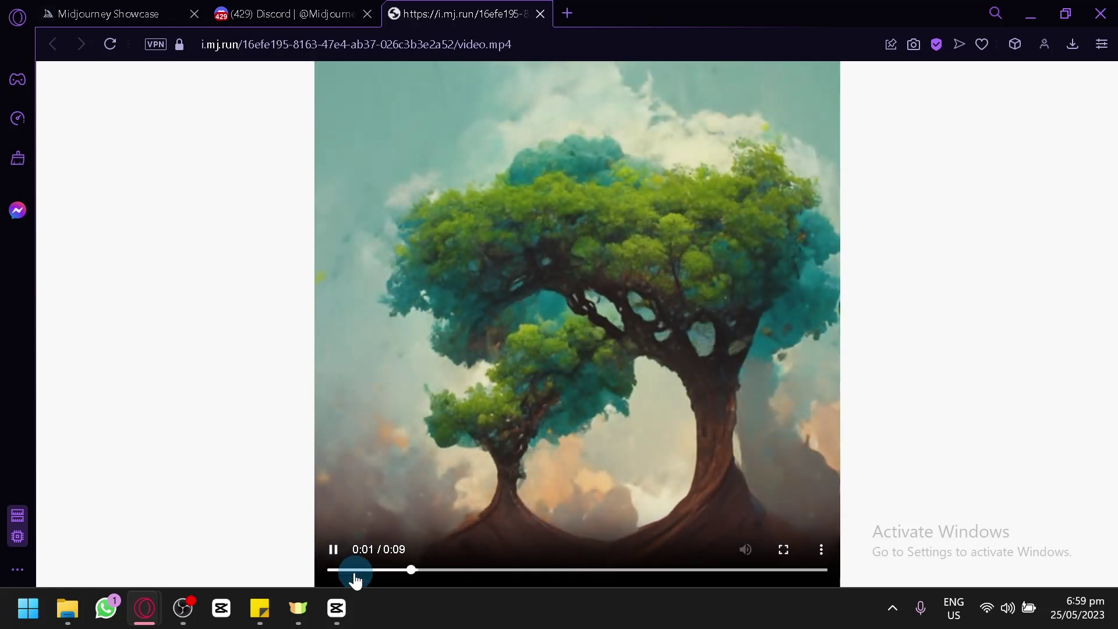
pyautogui.moveTo(351, 570); pyautogui.dragTo(303, 570)
pyautogui.click(790, 571)
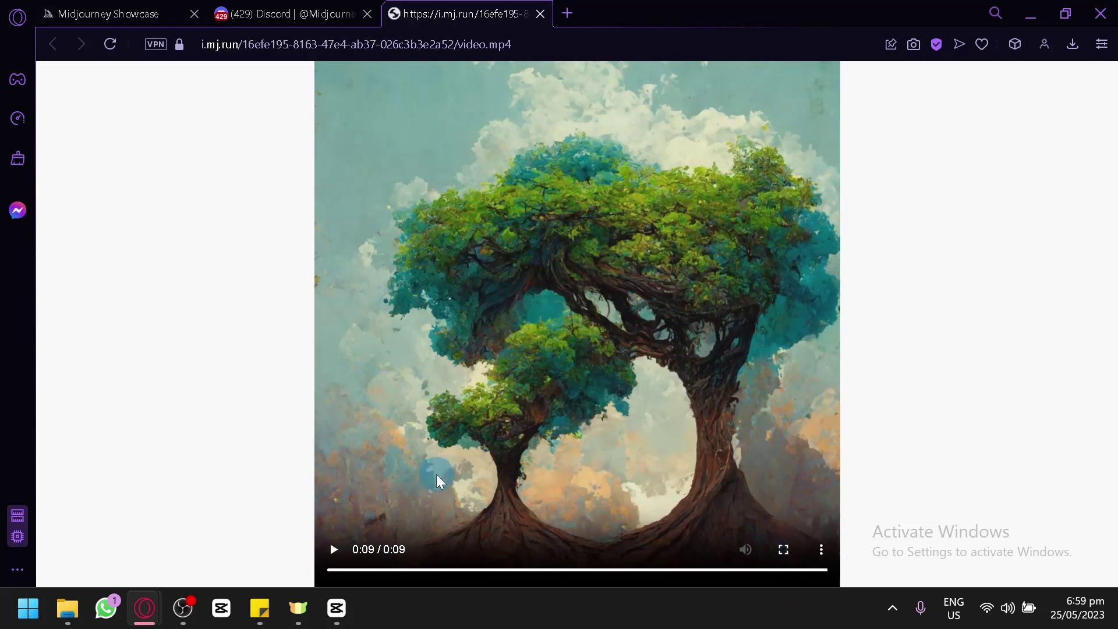
pyautogui.click(540, 13)
pyautogui.click(160, 7)
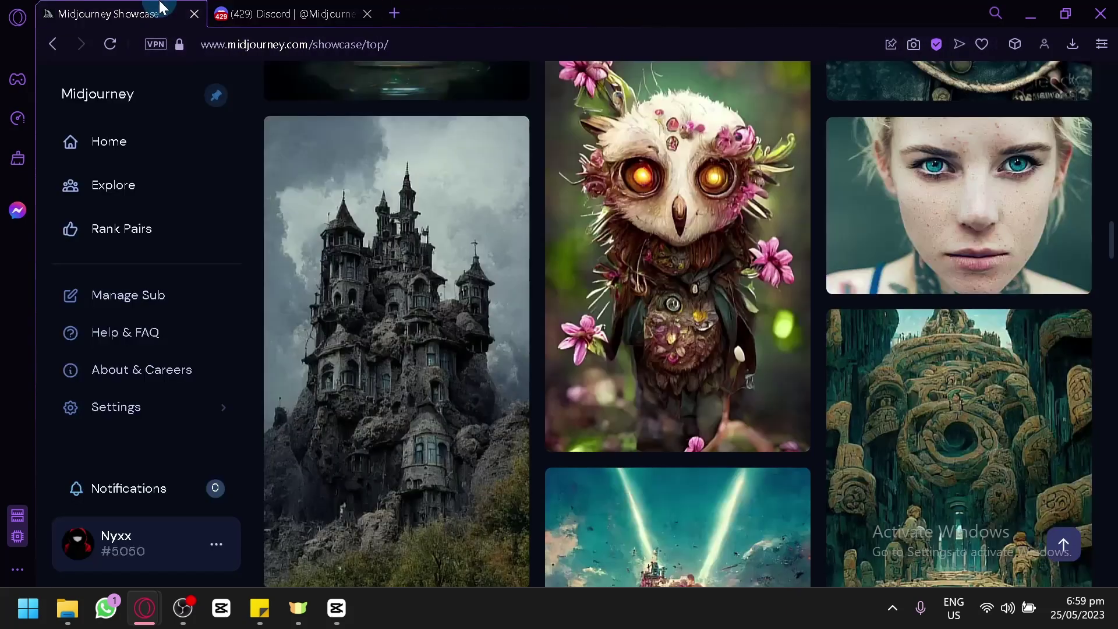
# Back in Discord, review the floating-tree upscale in #1, then open the Midjourney Bot DMs
pyautogui.click(262, 13)
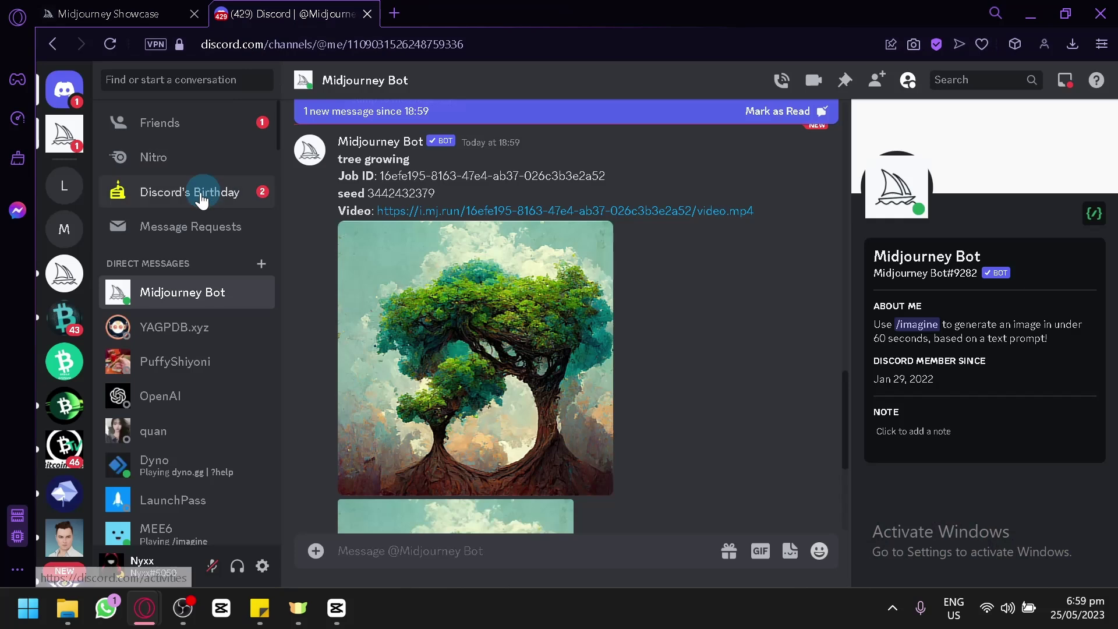
pyautogui.click(64, 229)
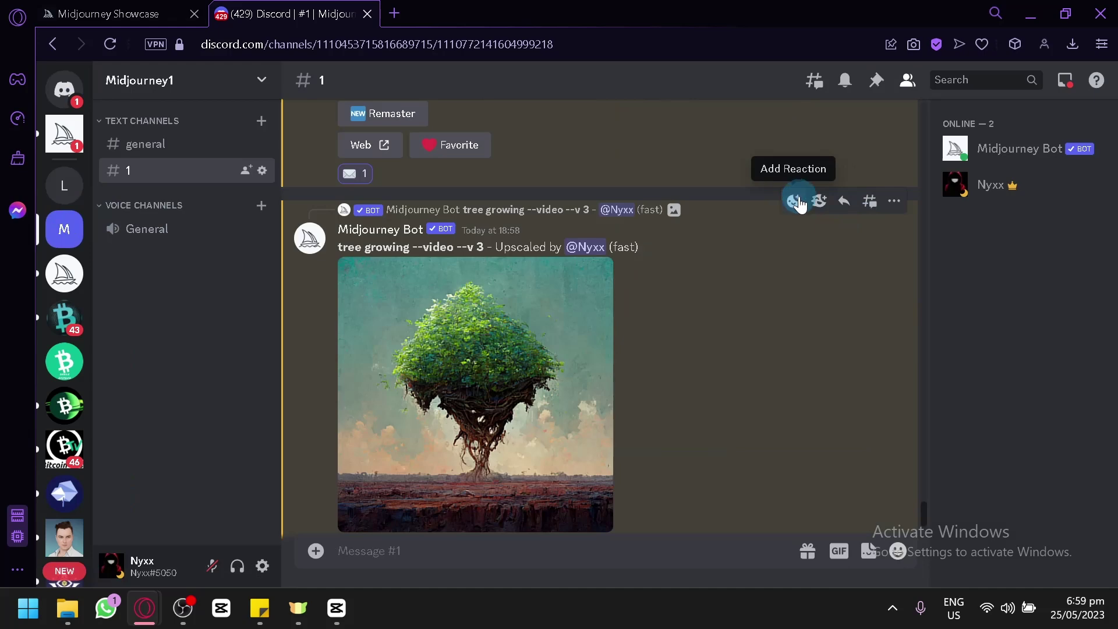
pyautogui.click(794, 201)
pyautogui.click(436, 269)
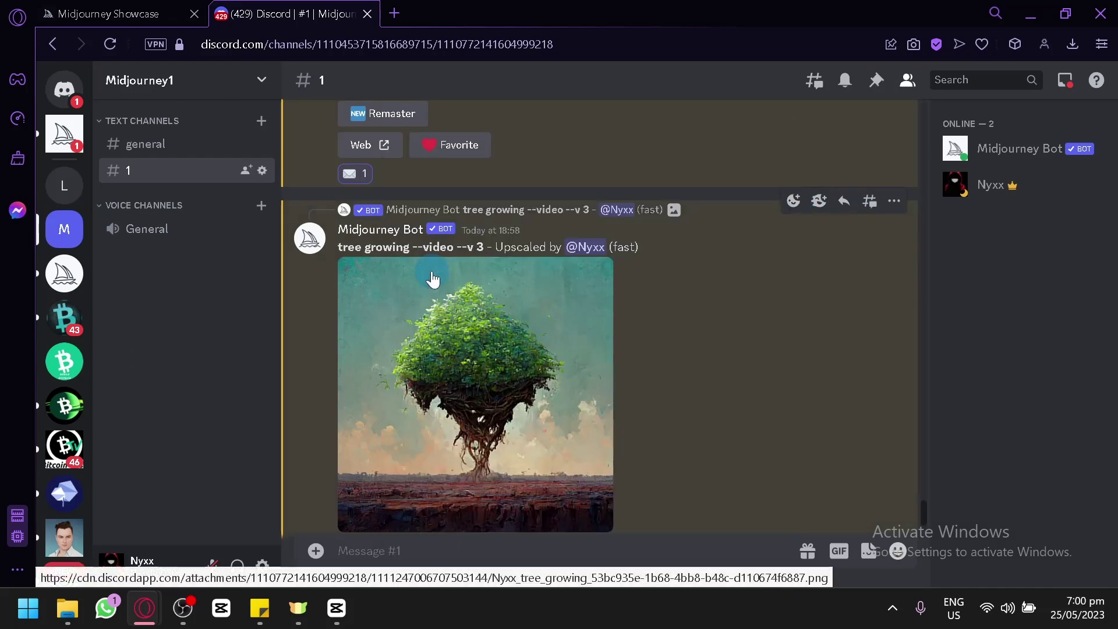
pyautogui.scroll(-3, 433, 280)
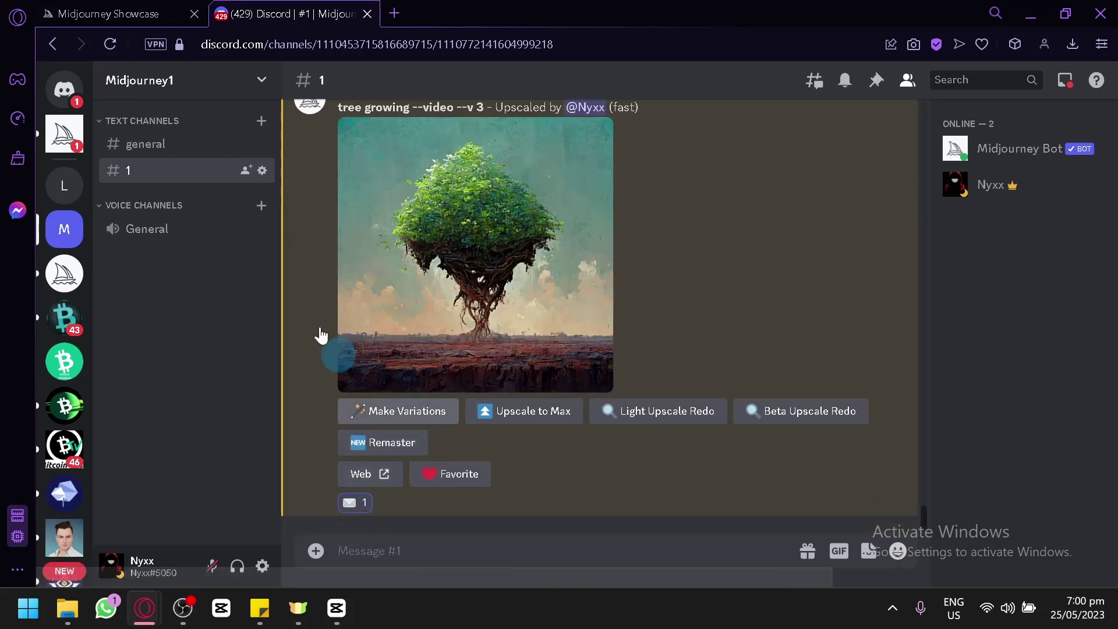
pyautogui.click(64, 135)
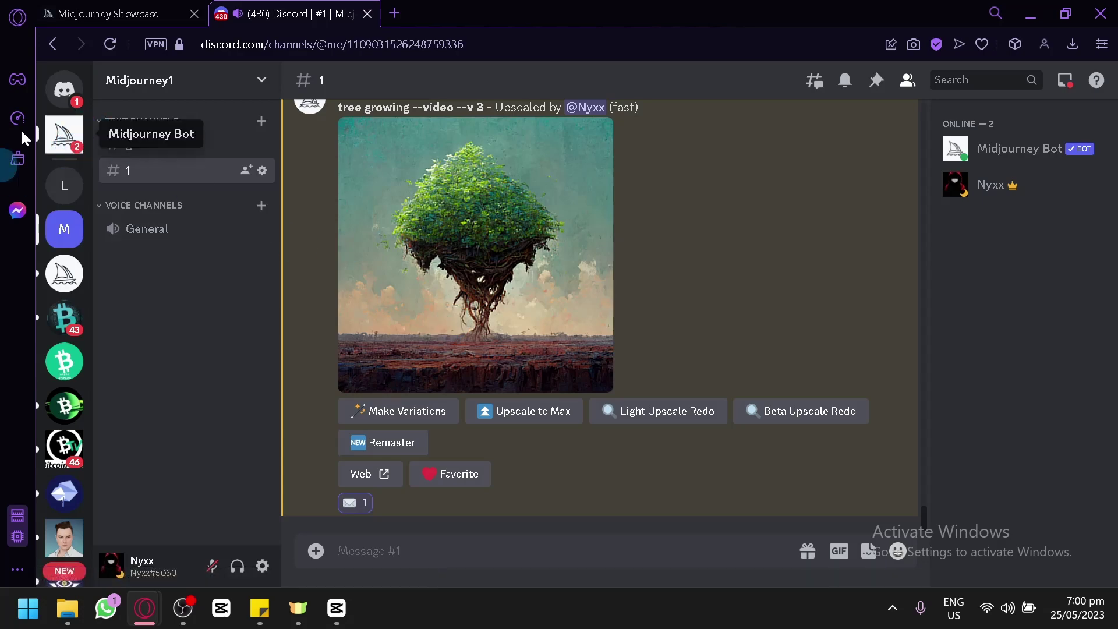
pyautogui.scroll(5, 544, 341)
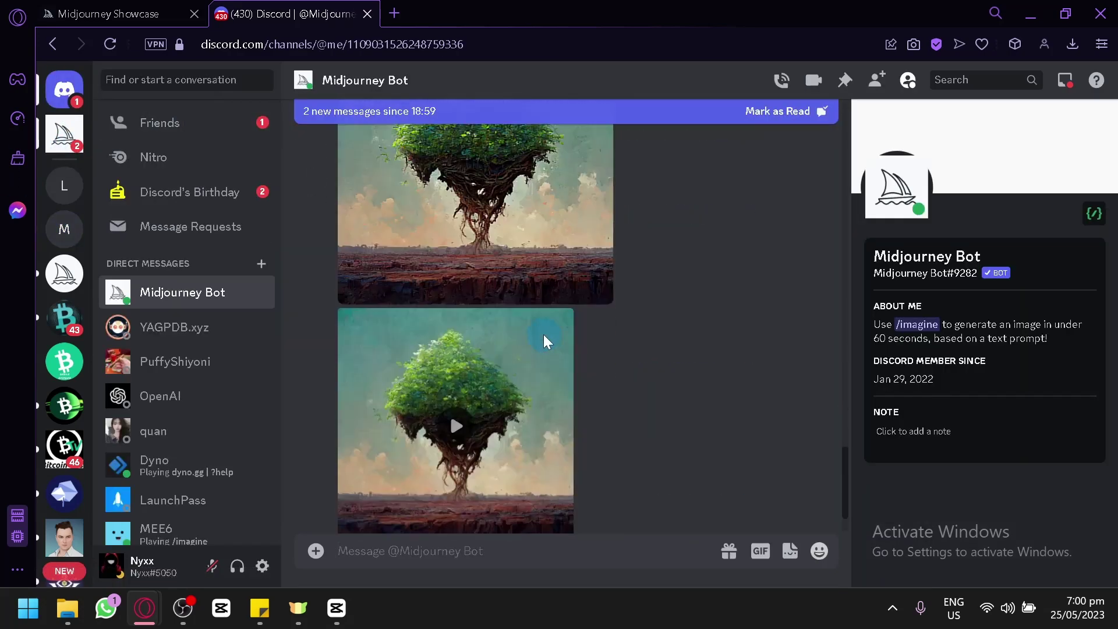
# Play the 0:09 floating-tree video in the bot DMs, then go back to the #1 channel
pyautogui.scroll(2, 524, 350)
pyautogui.scroll(3, 524, 349)
pyautogui.scroll(-5, 519, 408)
pyautogui.click(481, 402)
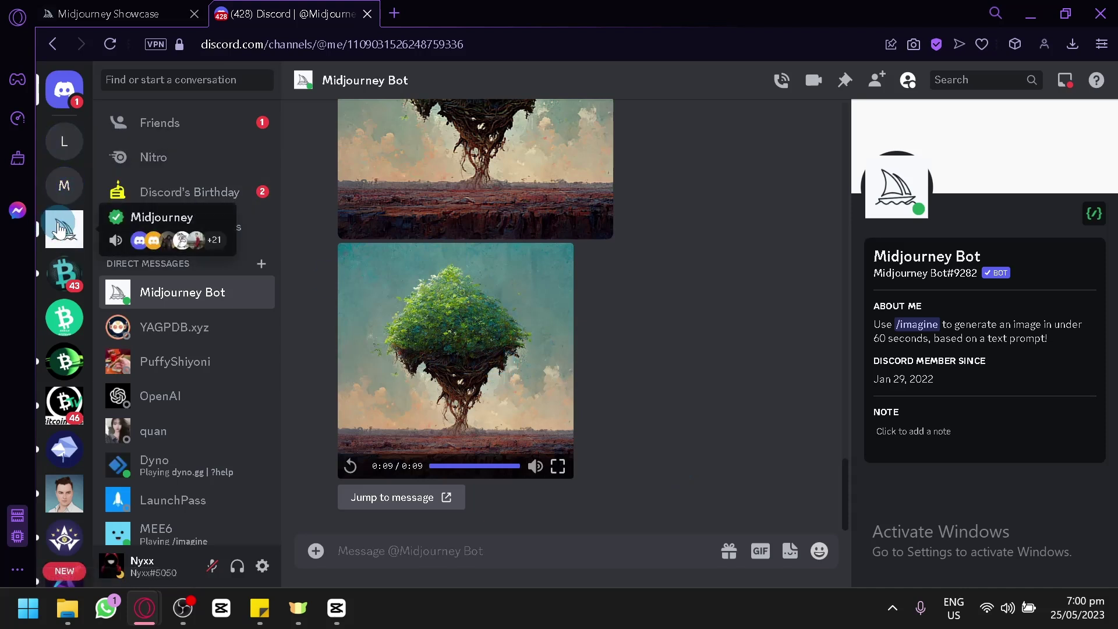
pyautogui.click(64, 181)
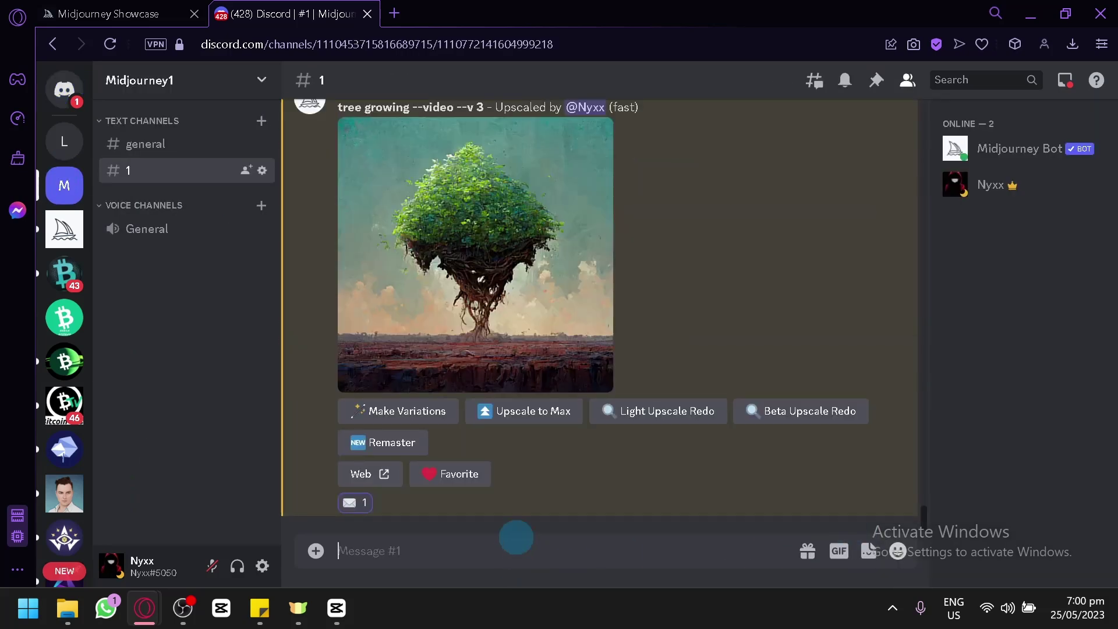
# Submit /imagine with the prompt 'droplet of water --video' in the #1 channel
pyautogui.write('/')
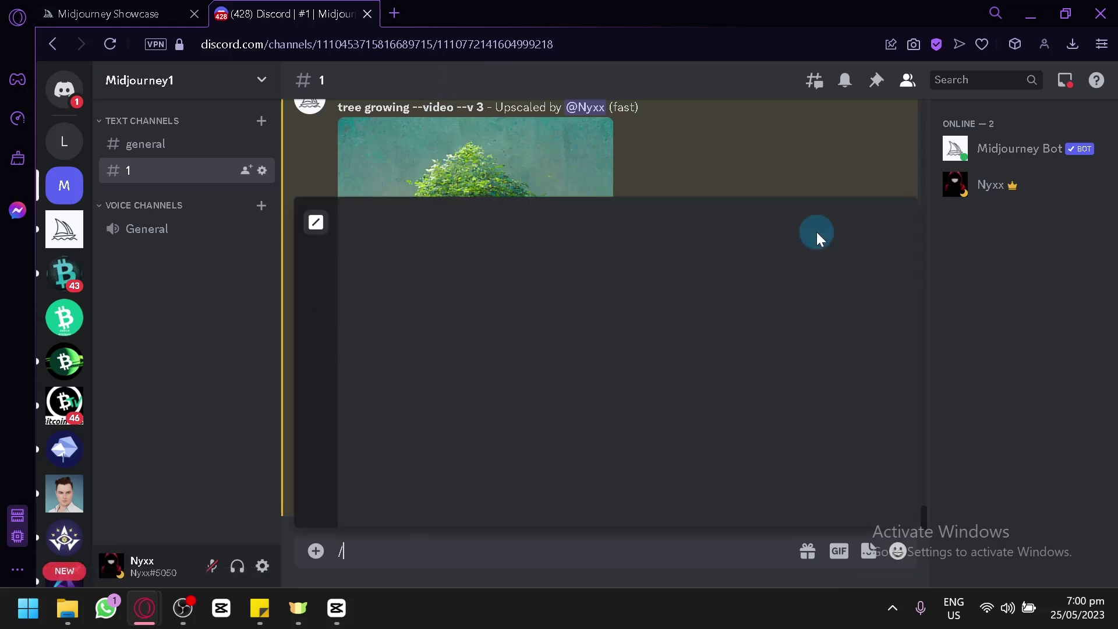
pyautogui.write('im')
pyautogui.press('Return')
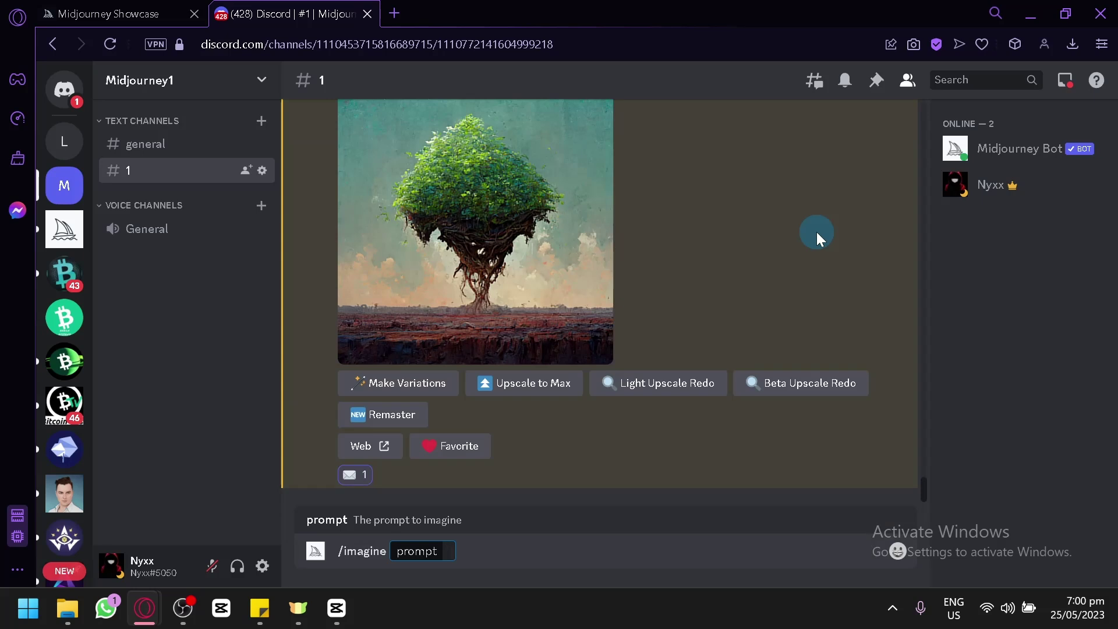
pyautogui.write('droplet of')
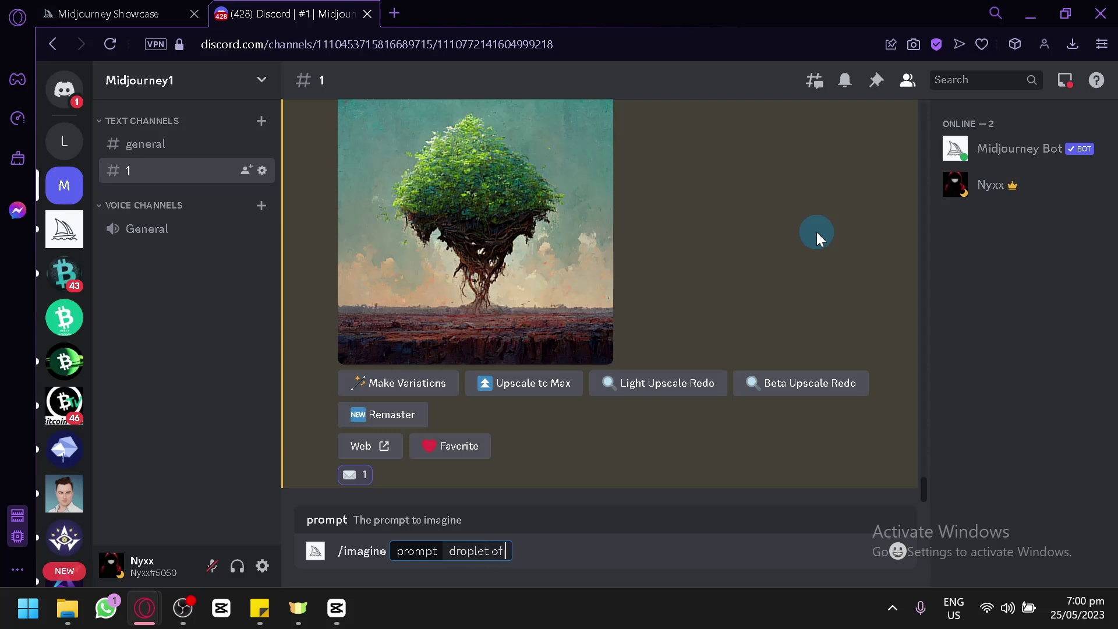
pyautogui.write(' water -')
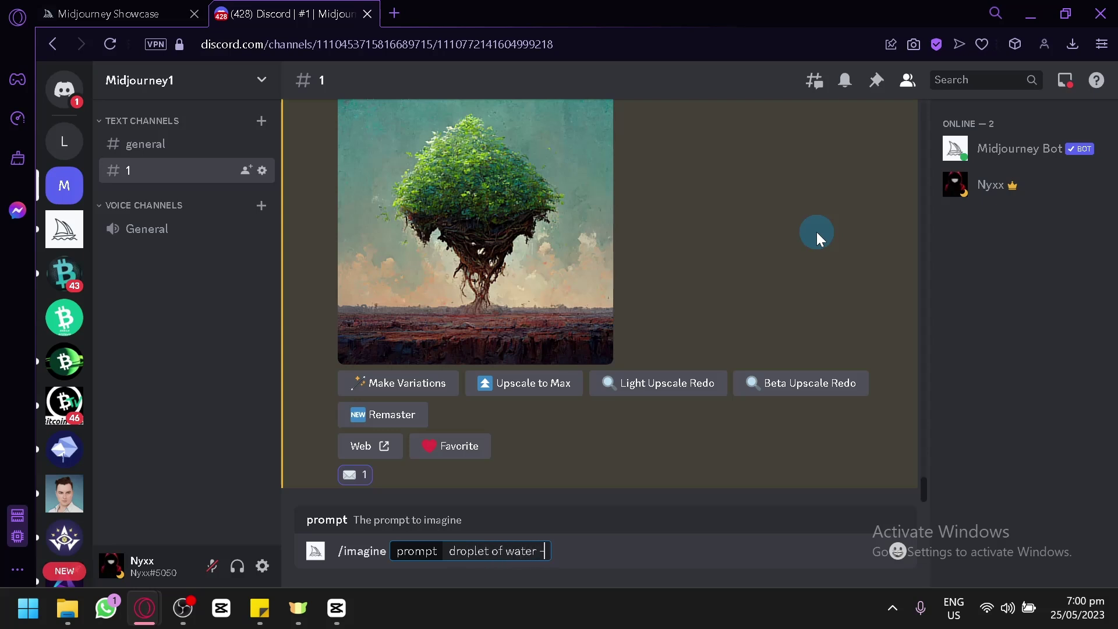
pyautogui.write('-video')
pyautogui.press('Return')
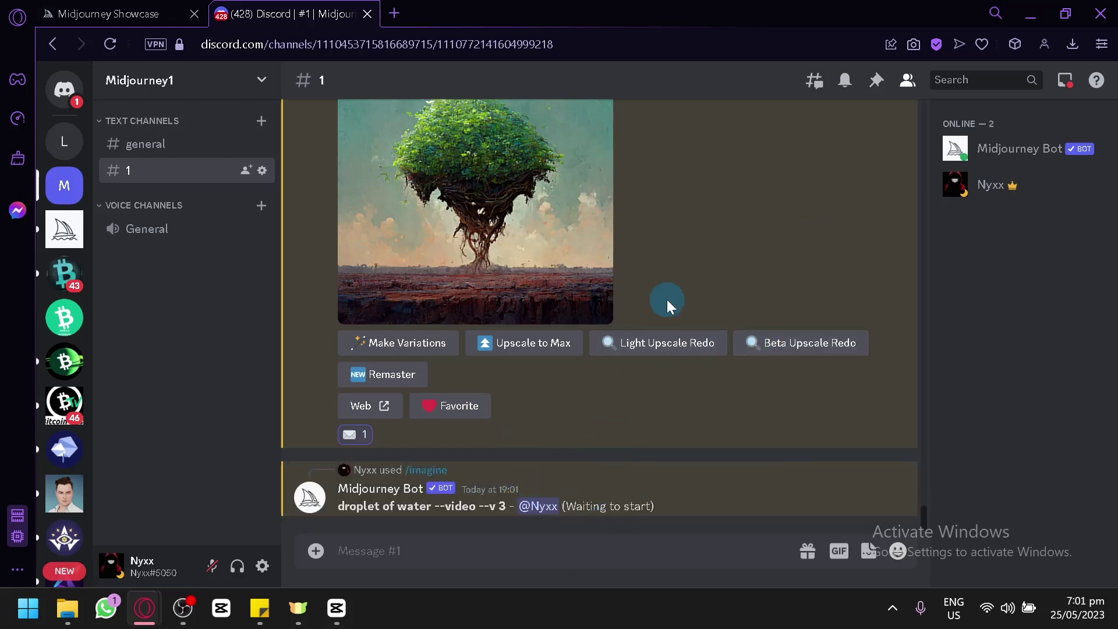
pyautogui.scroll(5, 637, 285)
pyautogui.scroll(2, 631, 288)
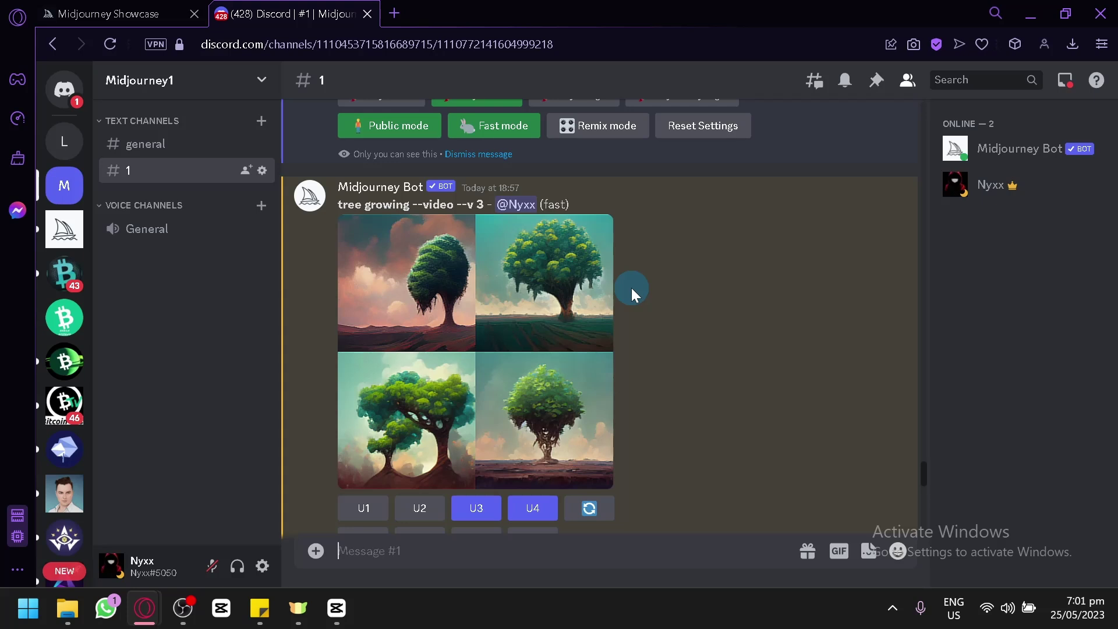
# Browse the Midjourney Showcase gallery, then return to Discord's finished droplet of water grid
pyautogui.click(87, 13)
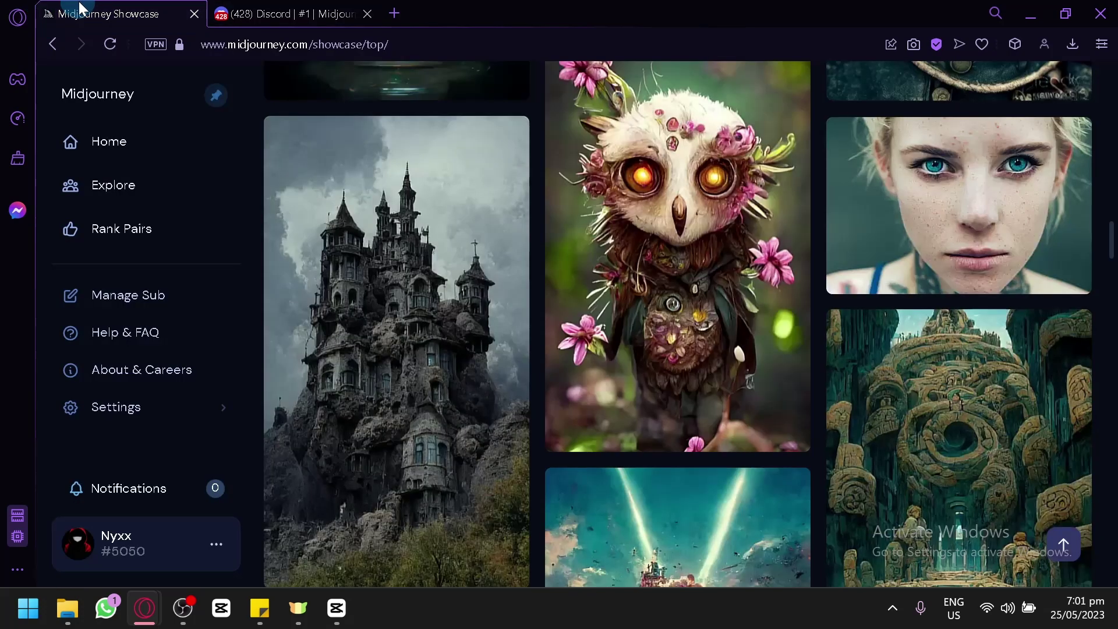
pyautogui.scroll(-10, 507, 288)
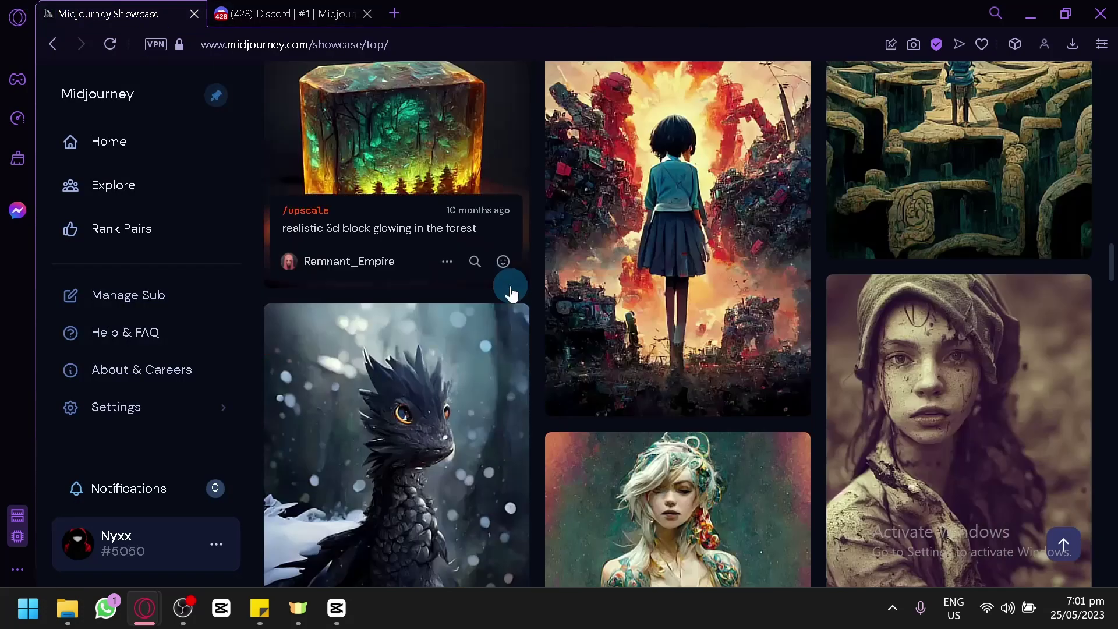
pyautogui.scroll(-4, 508, 288)
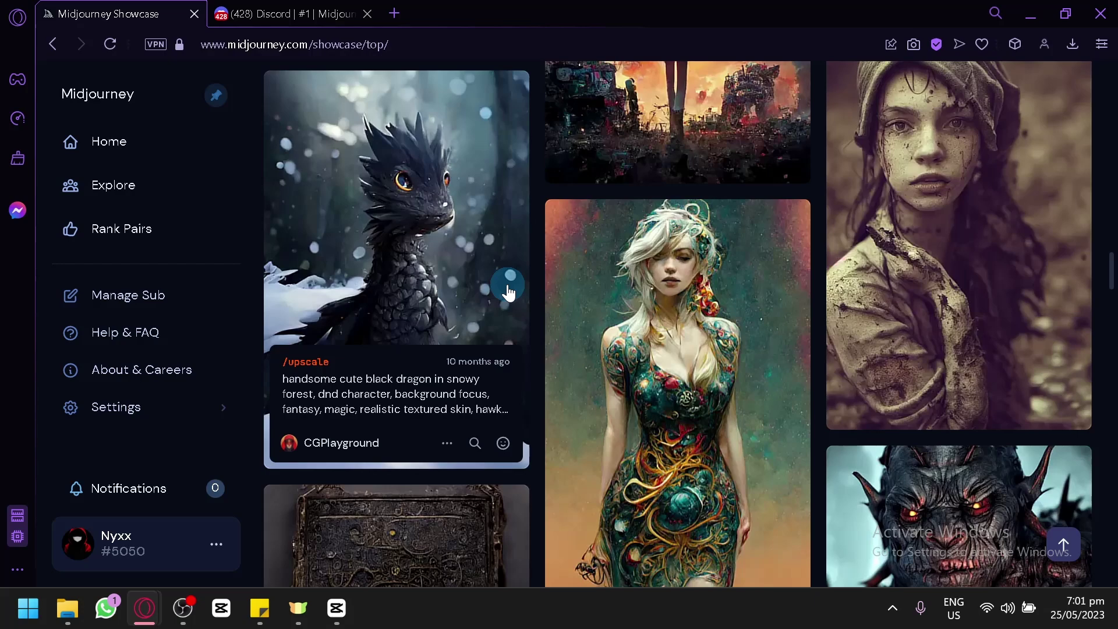
pyautogui.scroll(-3, 508, 290)
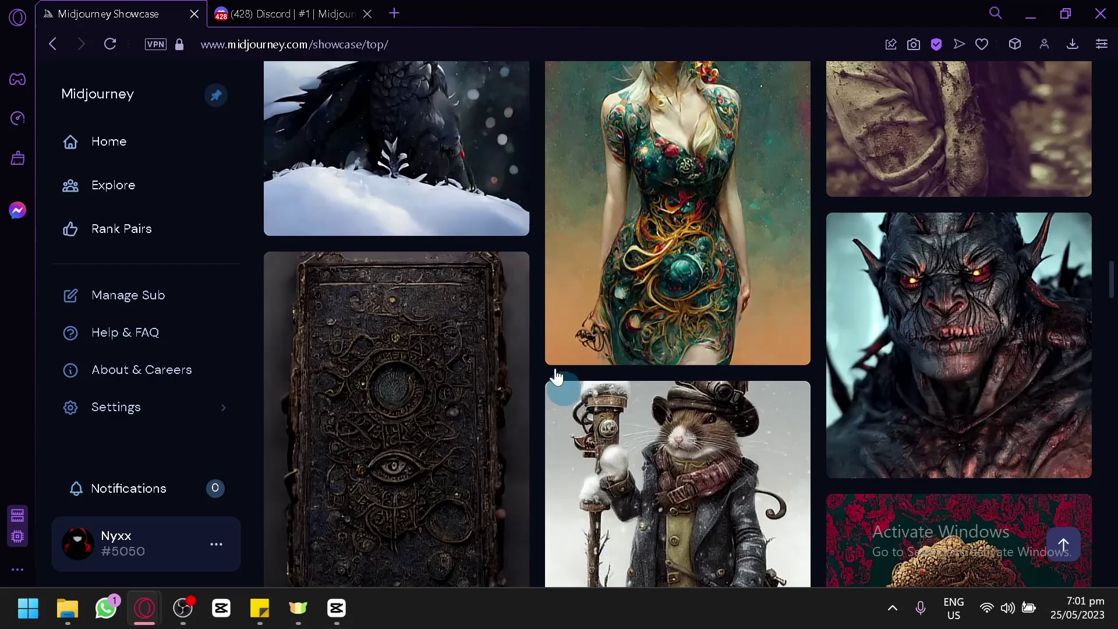
pyautogui.scroll(-4, 477, 317)
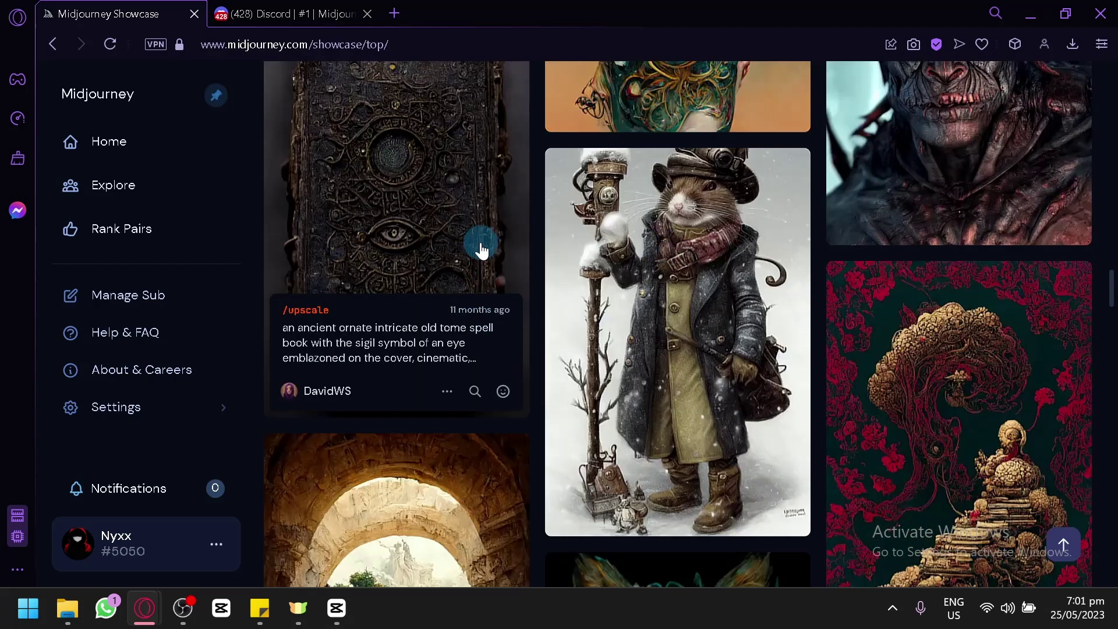
pyautogui.scroll(-15, 498, 249)
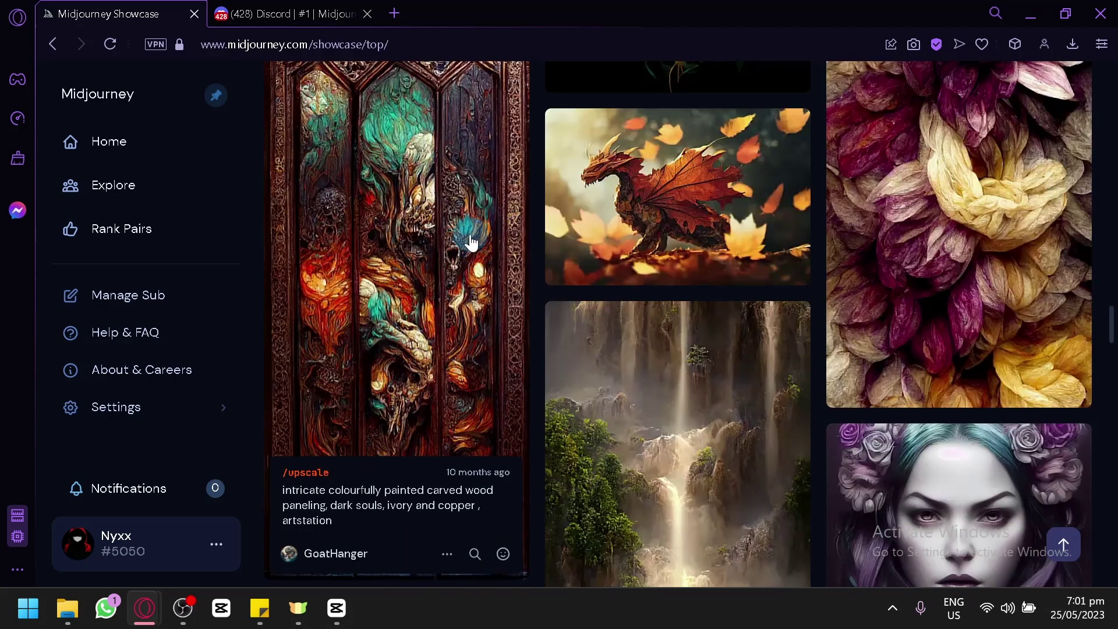
pyautogui.scroll(-5, 470, 242)
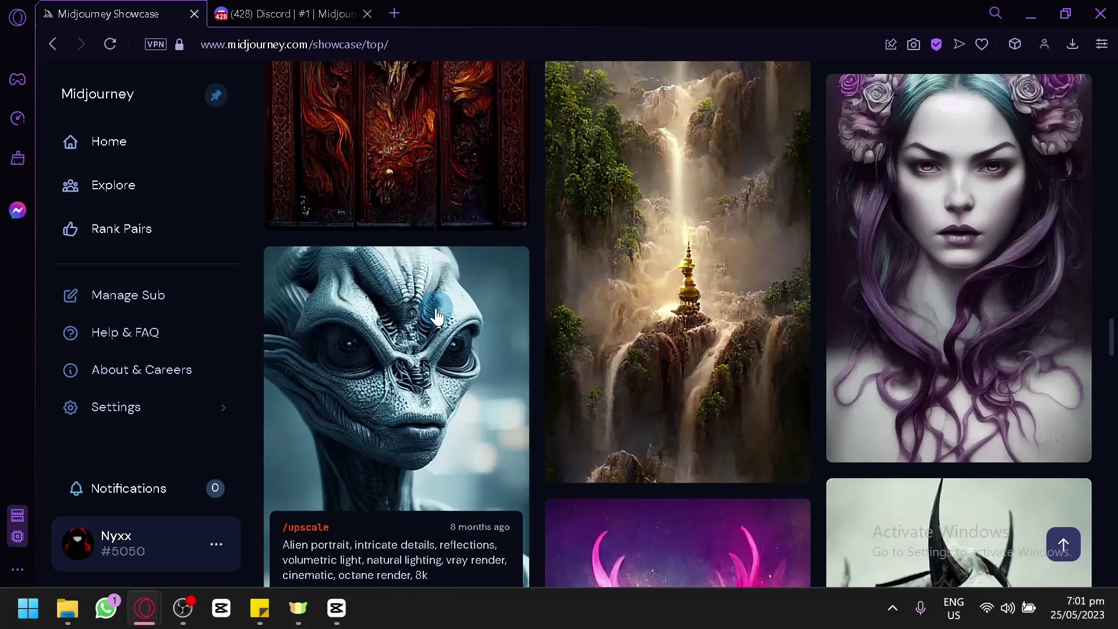
pyautogui.scroll(-15, 451, 310)
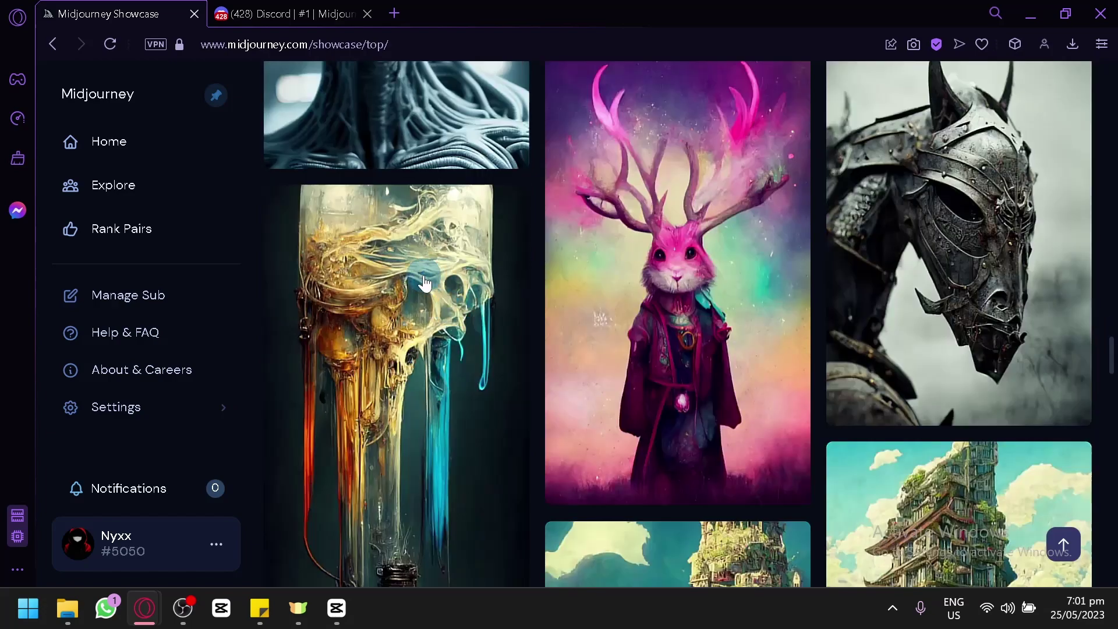
pyautogui.scroll(-6, 416, 249)
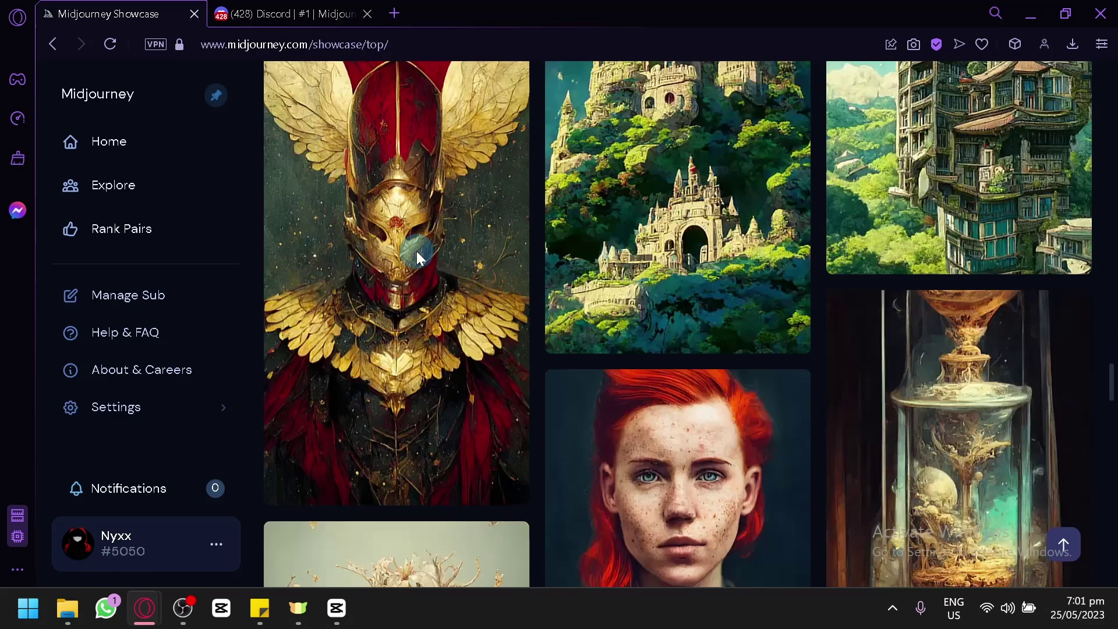
pyautogui.scroll(-5, 418, 250)
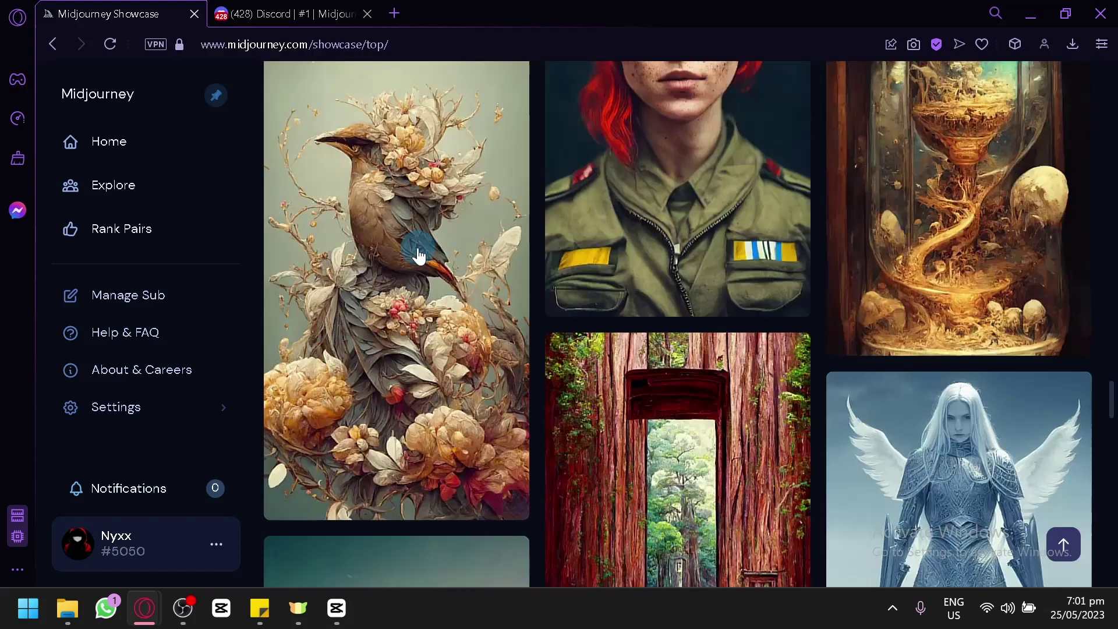
pyautogui.click(307, 13)
pyautogui.scroll(-10, 669, 365)
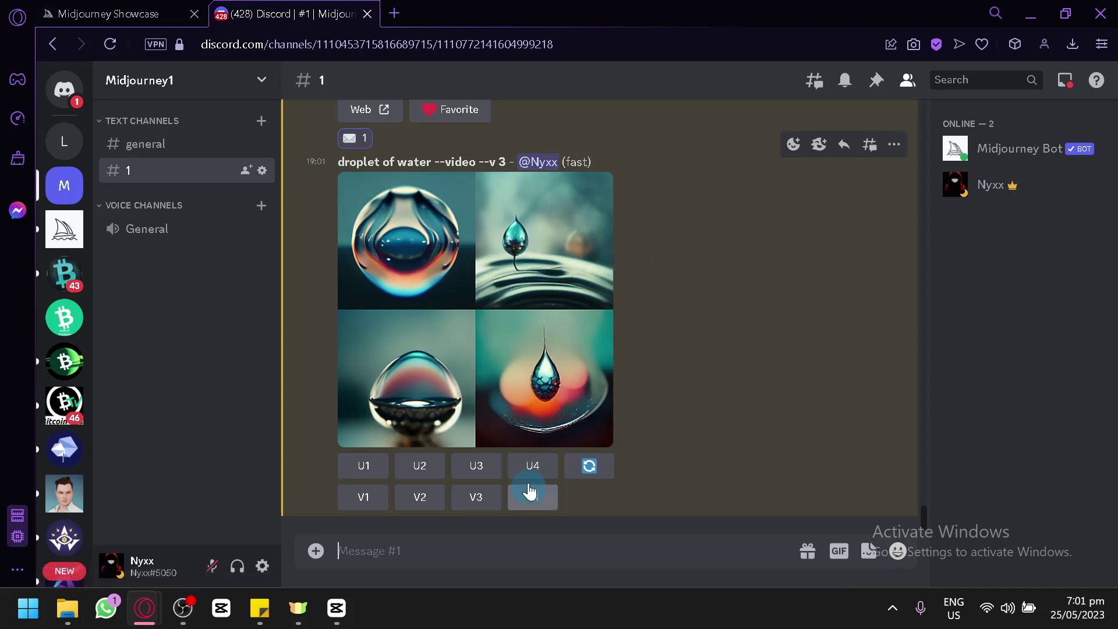
# Request the U4 upscale of the fourth droplet of water image
pyautogui.click(532, 466)
pyautogui.click(754, 488)
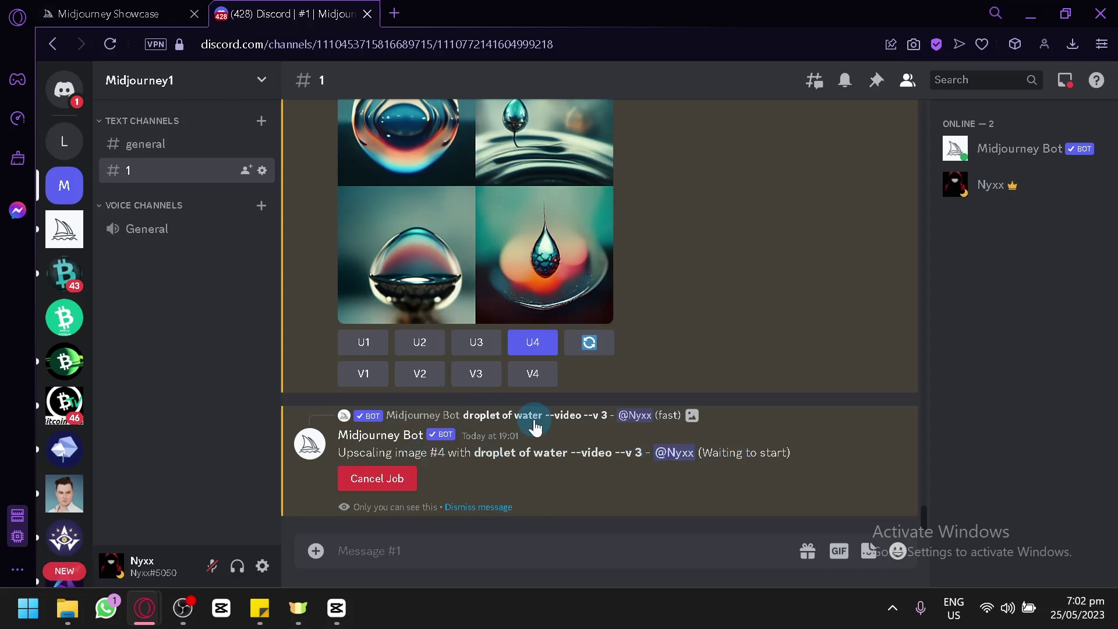
pyautogui.scroll(10, 735, 283)
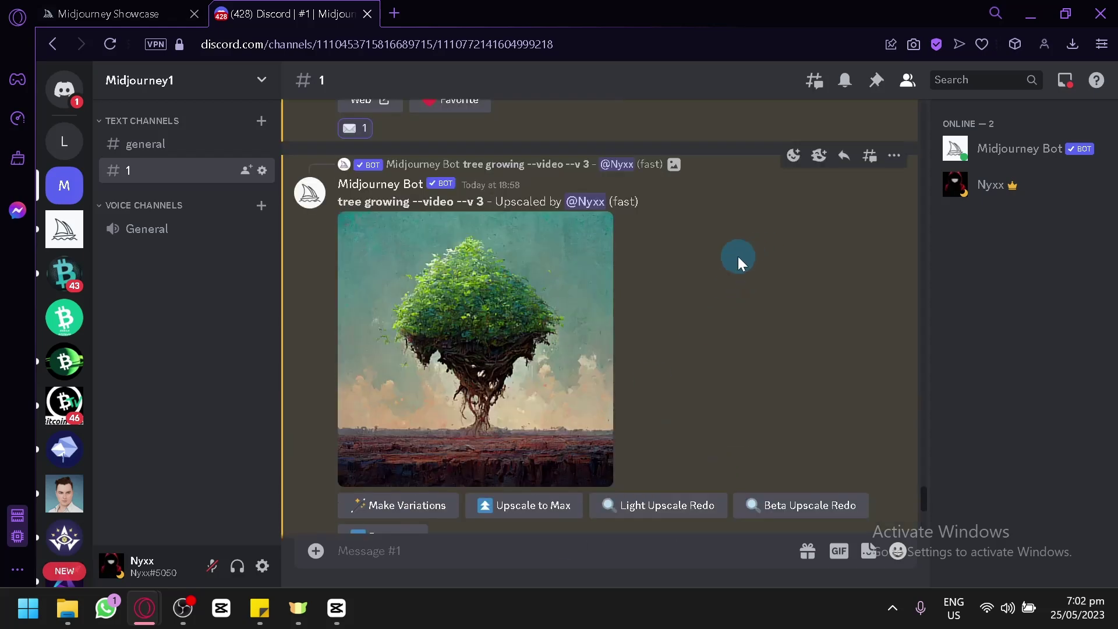
pyautogui.scroll(-10, 525, 266)
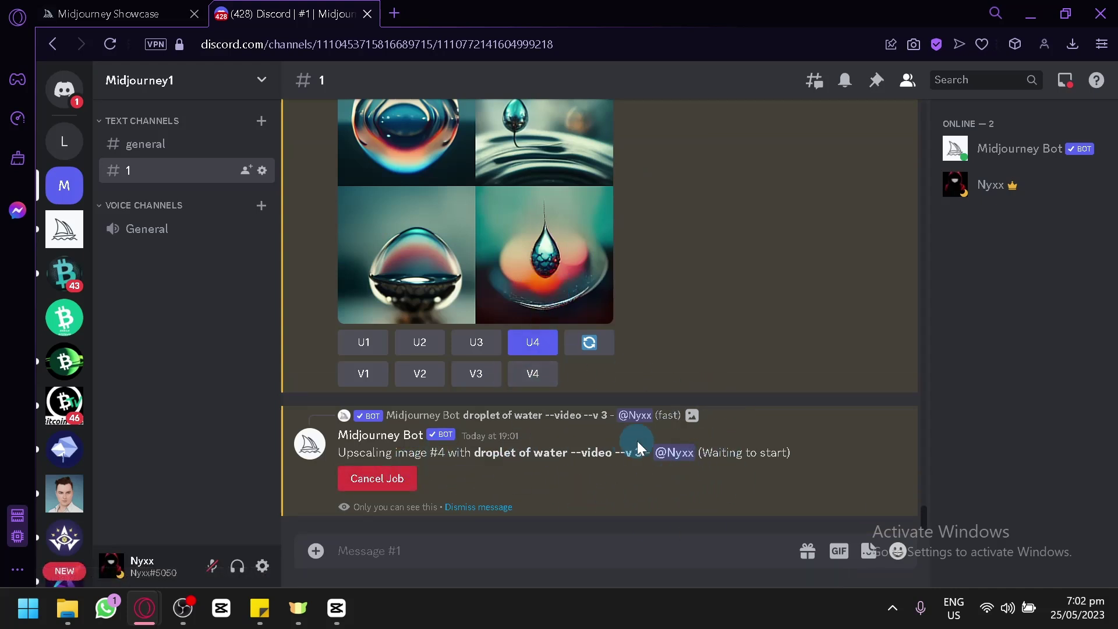
pyautogui.scroll(2, 588, 366)
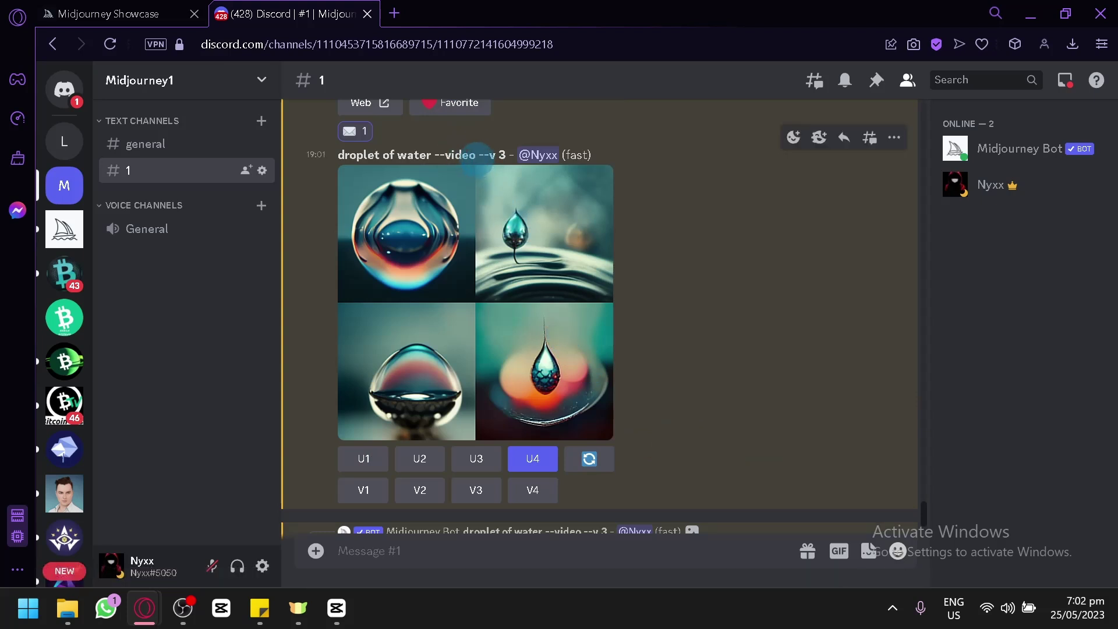
# Highlight the --v 3 setting in the prompt, then request the U4 upscale again
pyautogui.moveTo(478, 155); pyautogui.dragTo(506, 155)
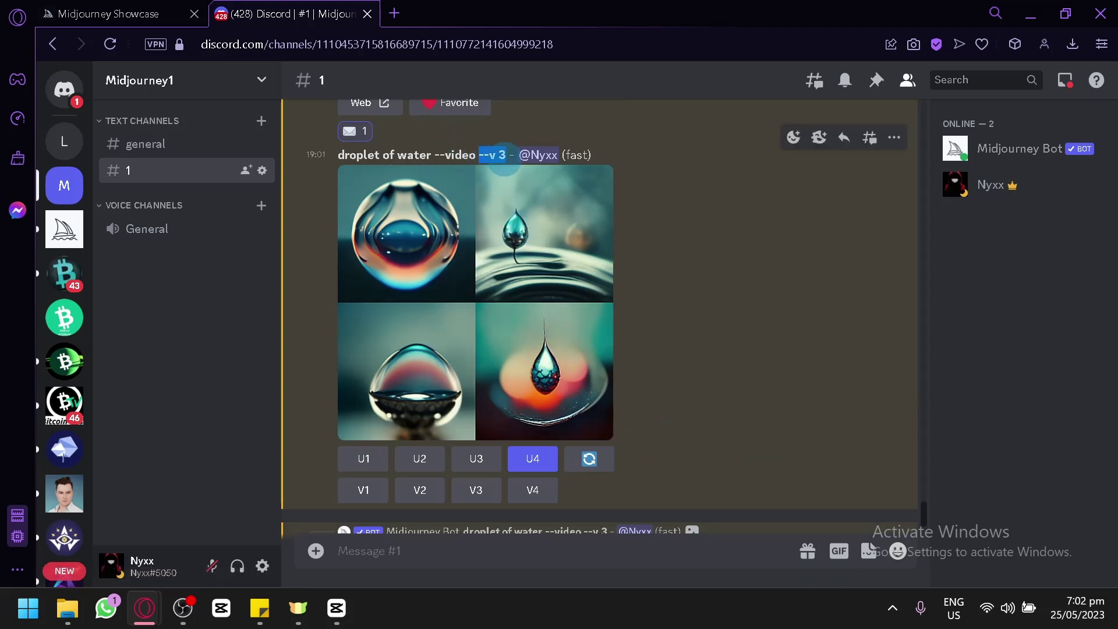
pyautogui.click(573, 203)
pyautogui.click(722, 201)
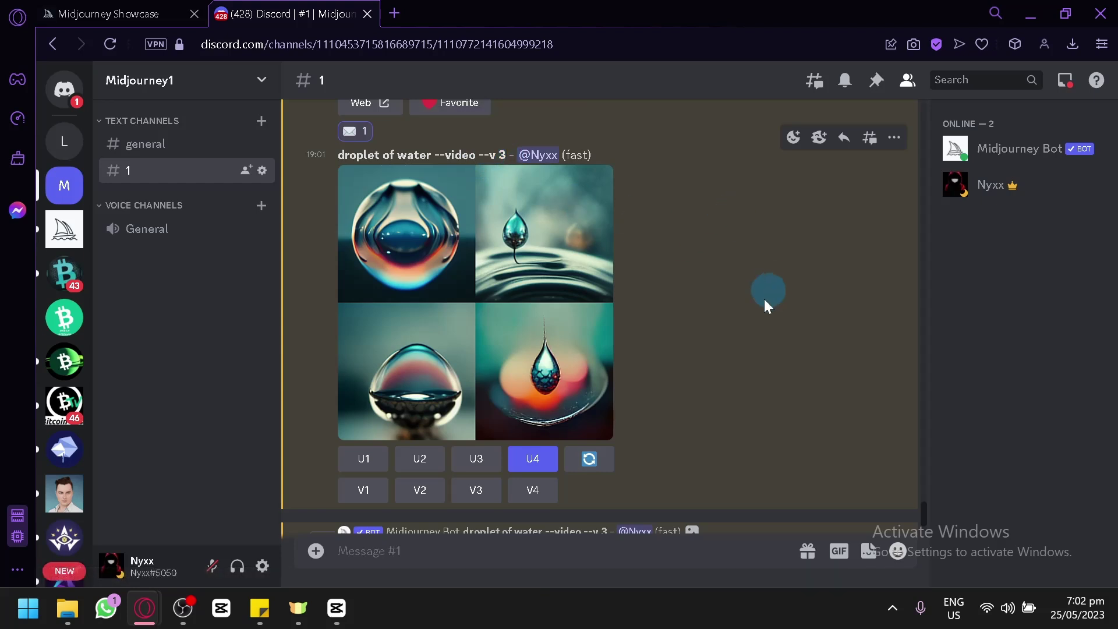
pyautogui.click(278, 488)
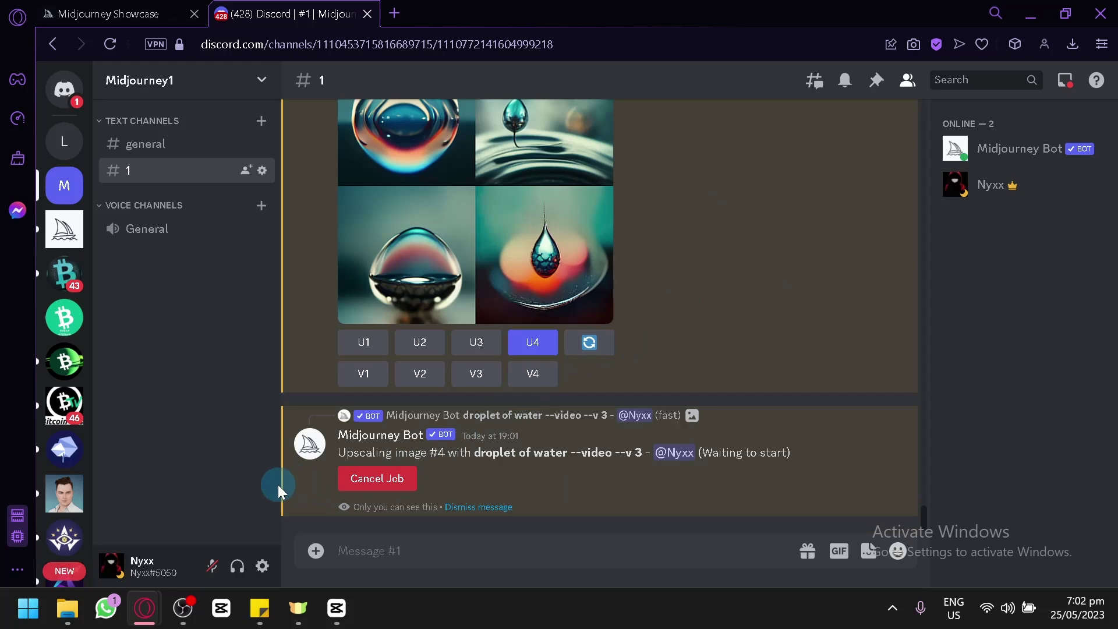
pyautogui.click(182, 608)
pyautogui.click(183, 608)
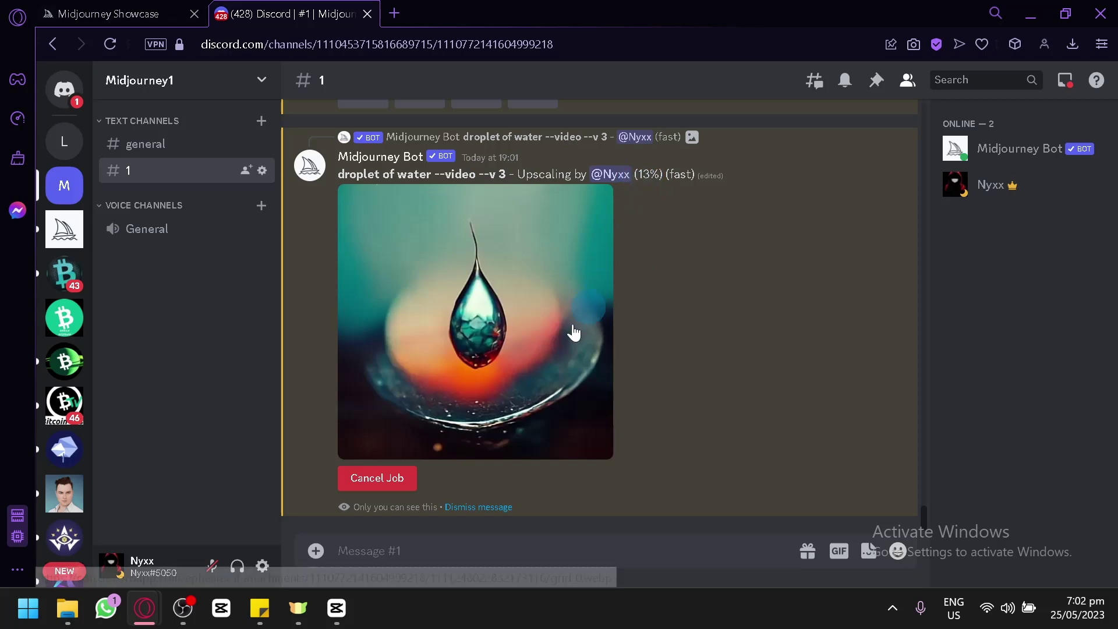
pyautogui.scroll(10, 589, 302)
pyautogui.scroll(-7, 599, 300)
pyautogui.scroll(10, 599, 299)
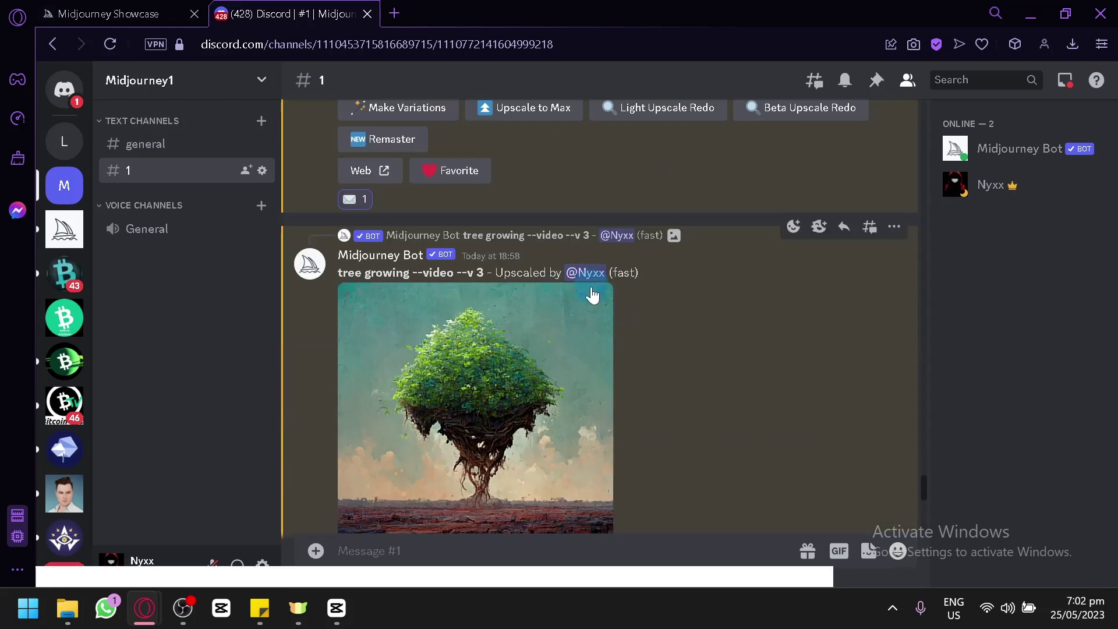
# View the upscaled tree growing image at full resolution in the browser, then close it
pyautogui.scroll(-2, 593, 285)
pyautogui.click(457, 249)
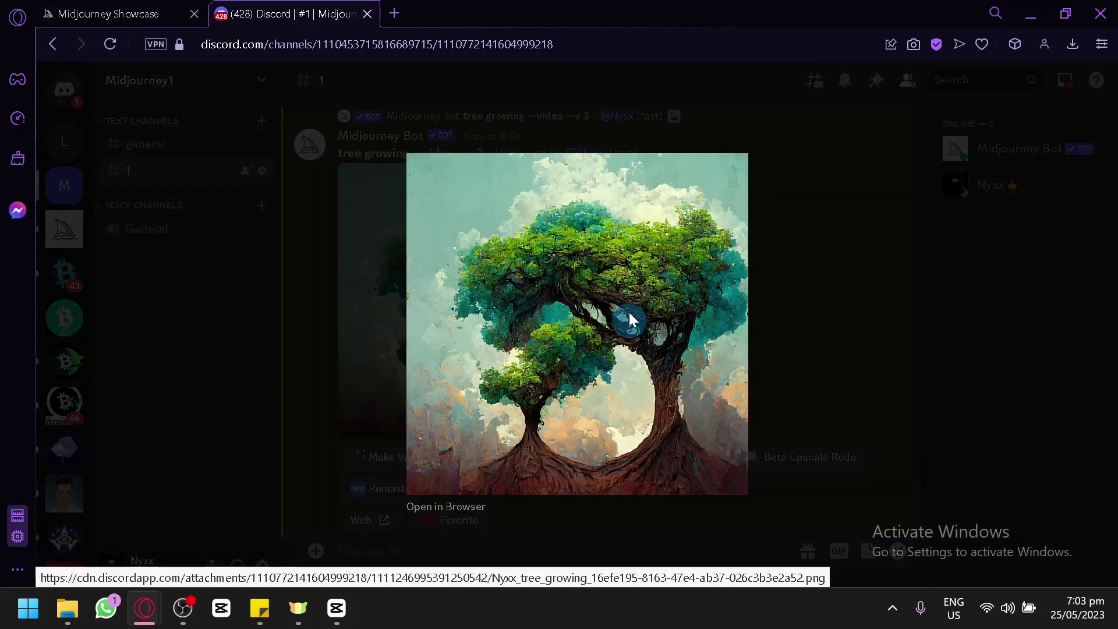
pyautogui.click(454, 505)
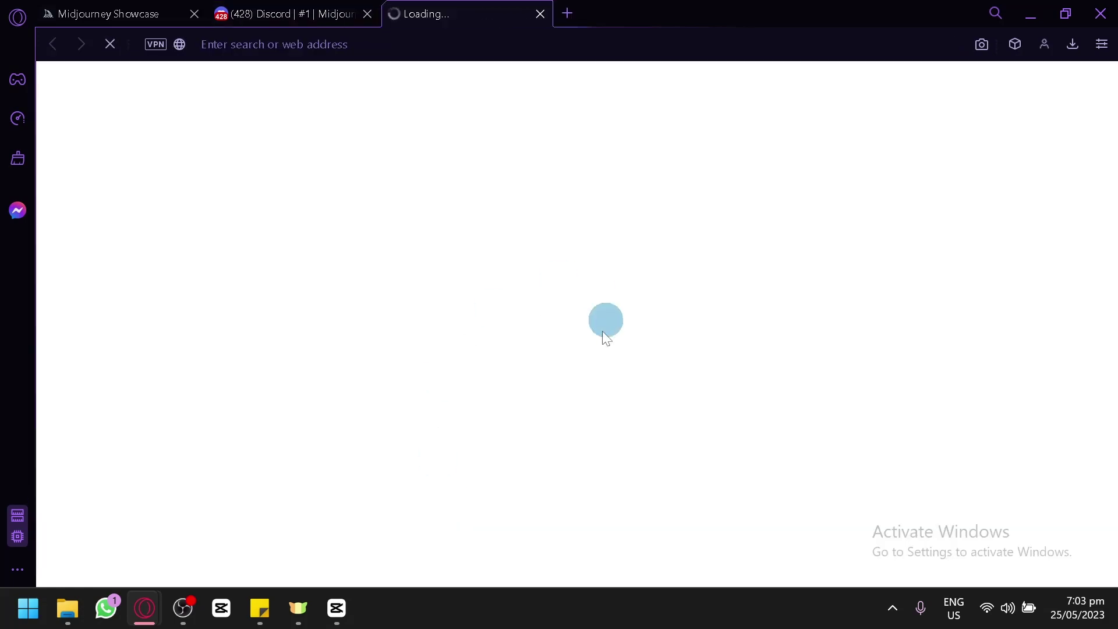
pyautogui.click(614, 277)
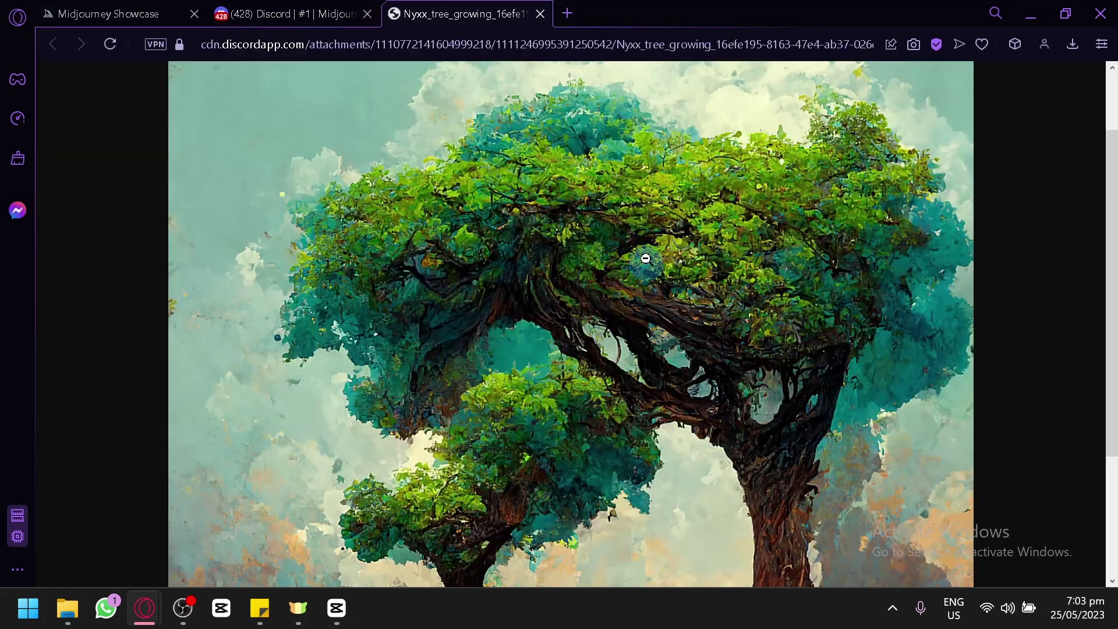
pyautogui.scroll(-3, 649, 291)
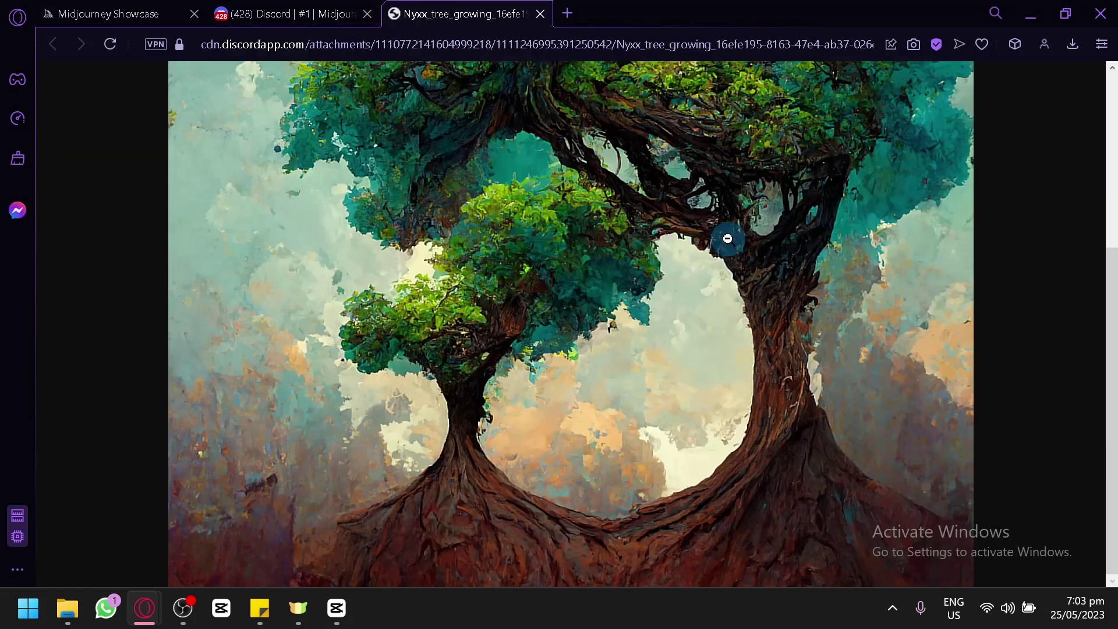
pyautogui.click(648, 249)
pyautogui.click(540, 13)
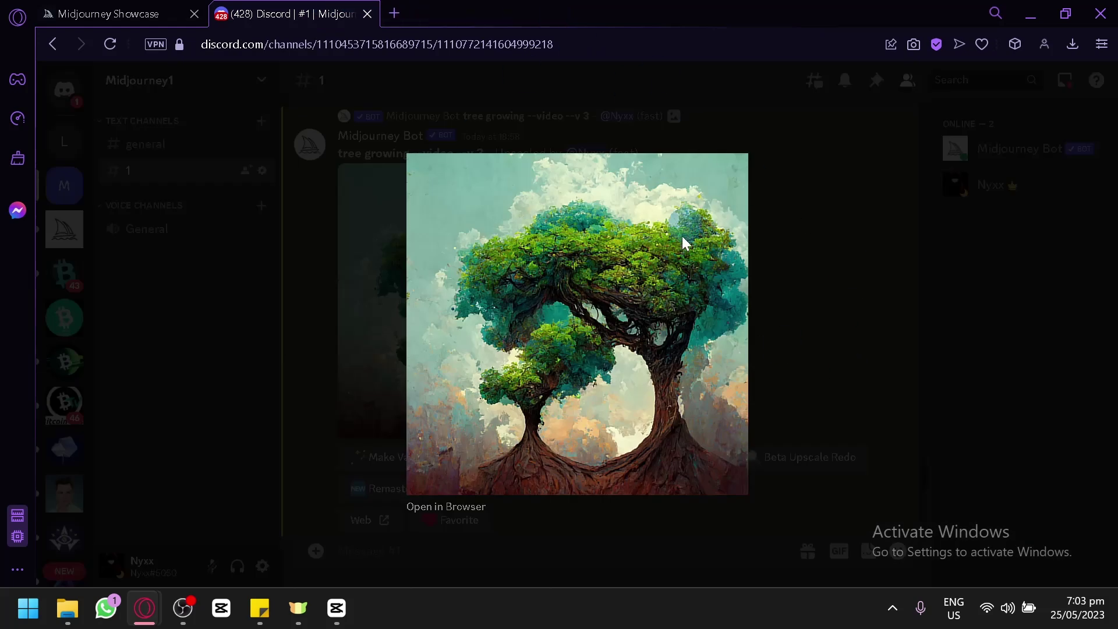
pyautogui.click(791, 242)
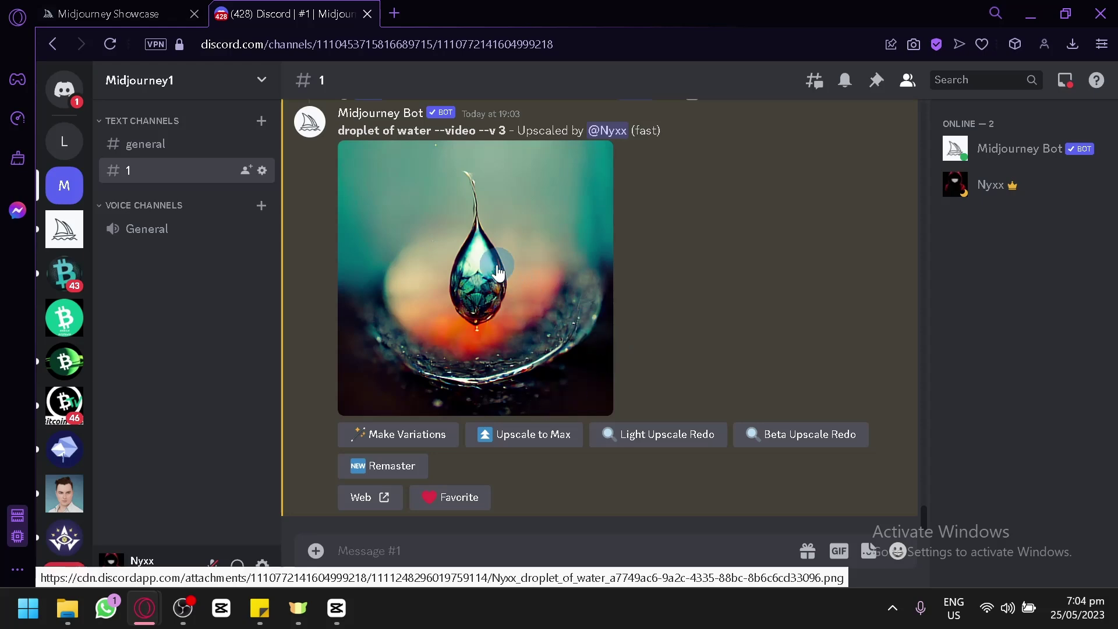
# Preview the upscaled droplet image, then react to its message with the envelope emoji
pyautogui.click(567, 233)
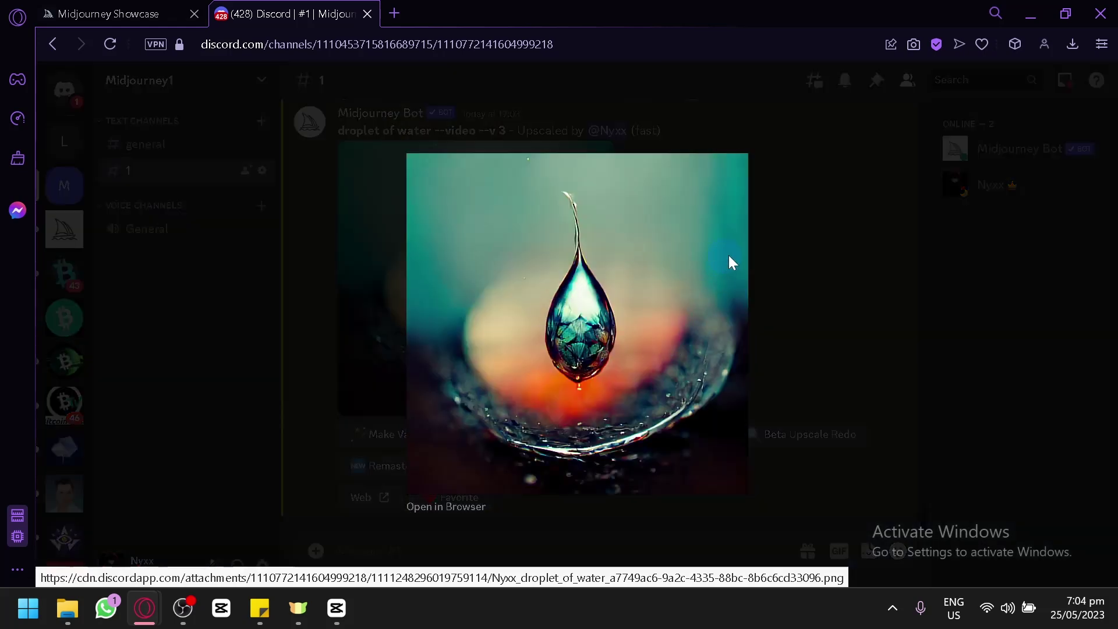
pyautogui.click(841, 246)
pyautogui.scroll(2, 841, 329)
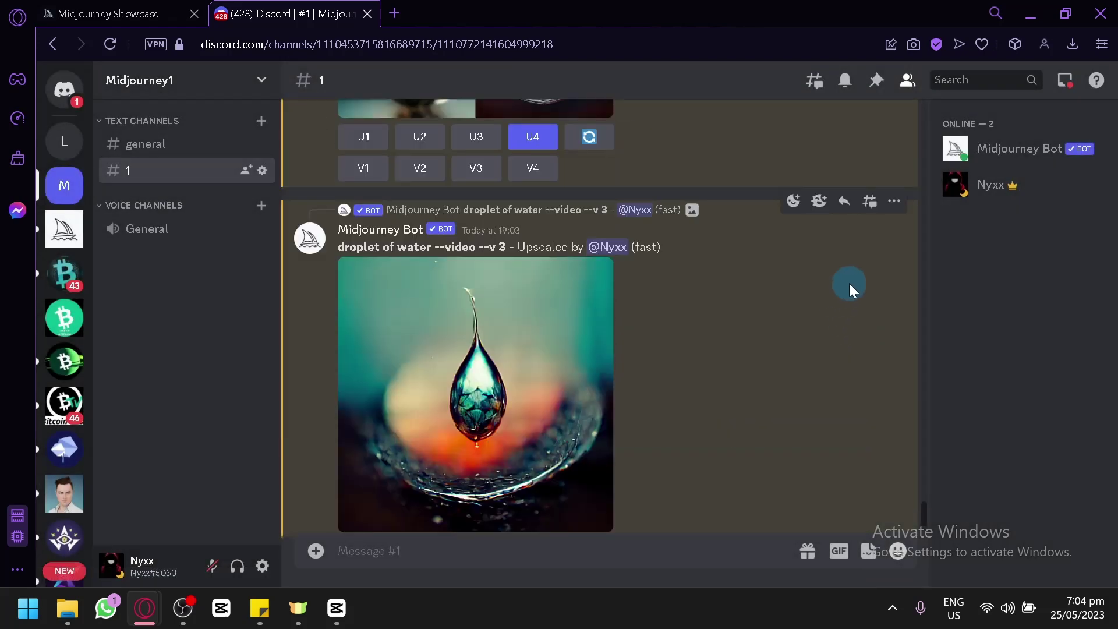
pyautogui.click(791, 199)
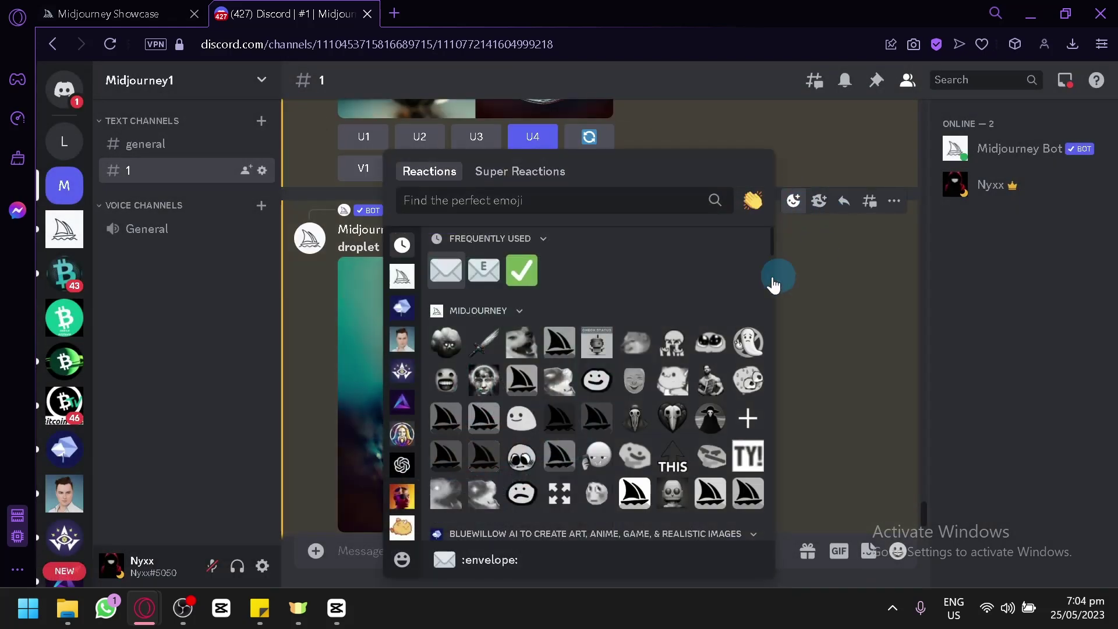
pyautogui.click(445, 270)
pyautogui.scroll(-4, 561, 316)
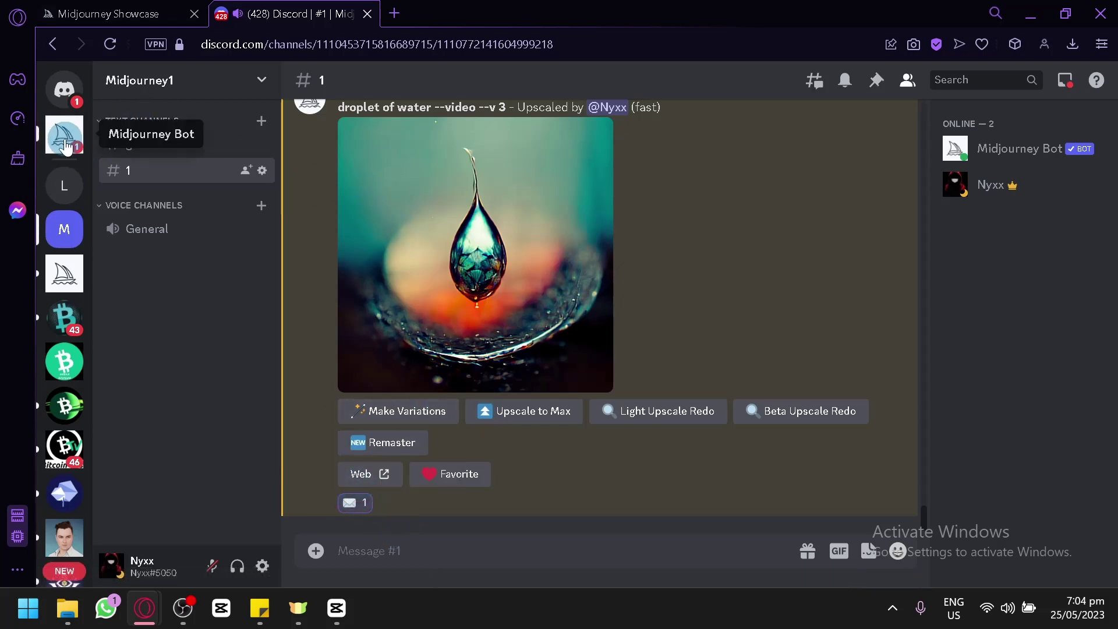
# Play the 0:09 droplet of water video in the Midjourney Bot DMs
pyautogui.click(66, 145)
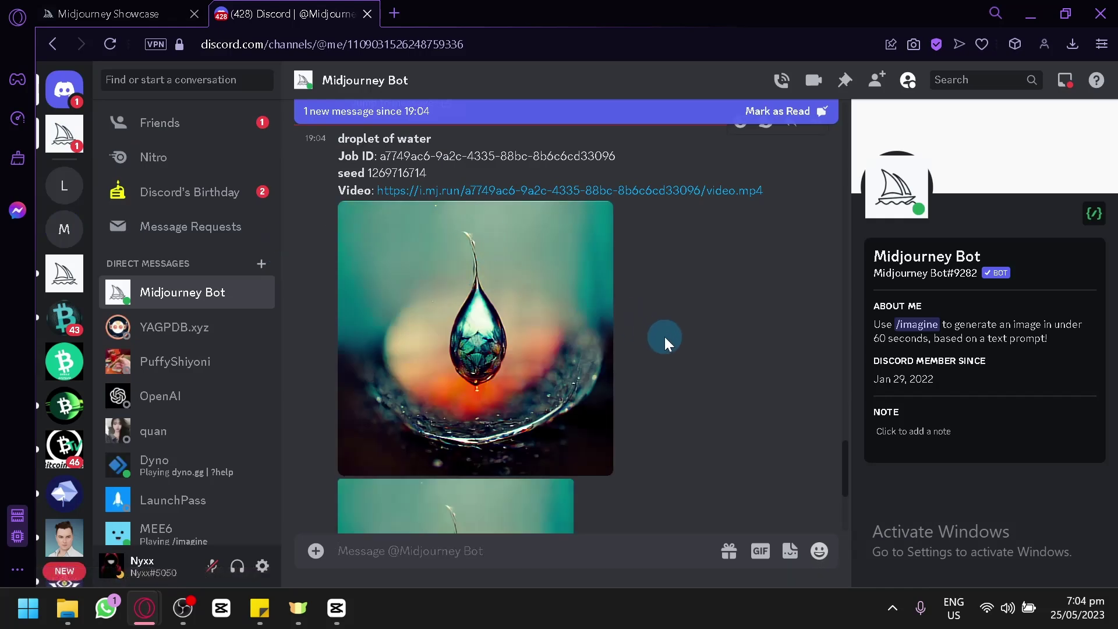
pyautogui.scroll(-4, 664, 342)
pyautogui.click(452, 357)
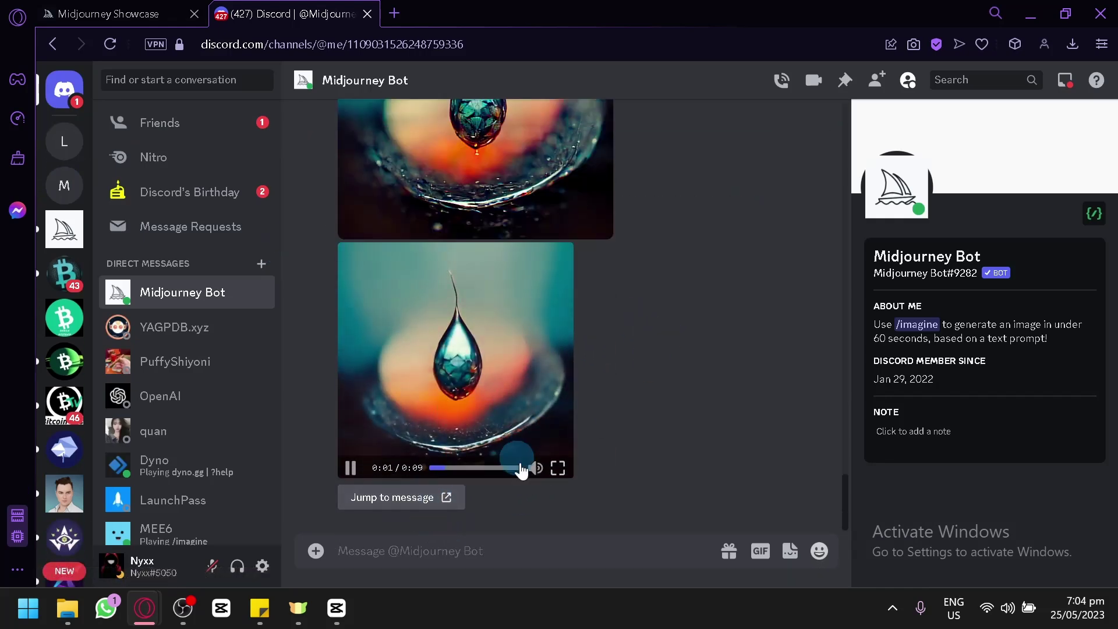
pyautogui.click(504, 510)
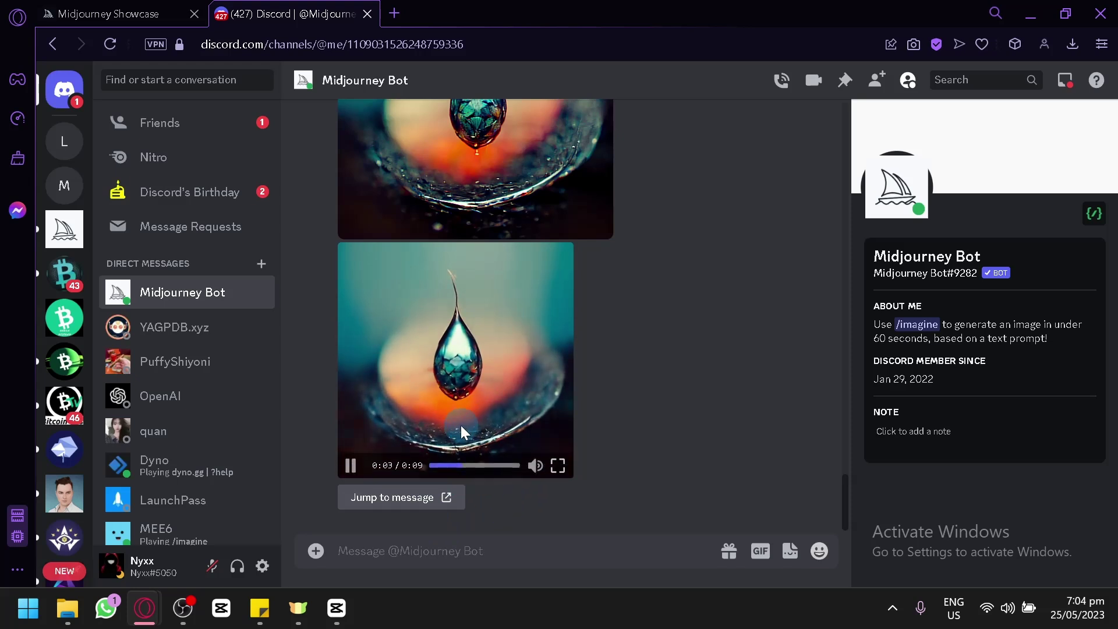